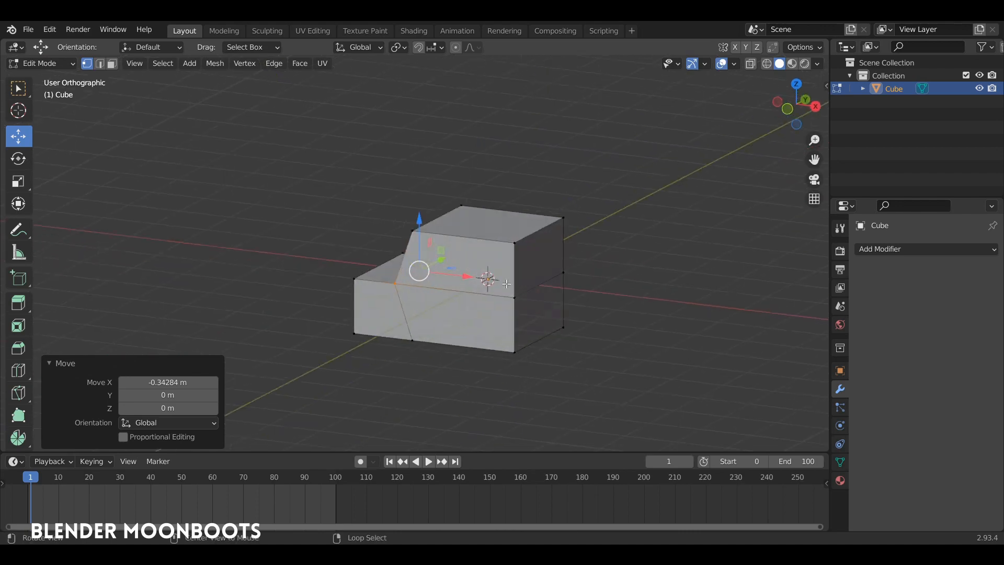
- Move the lower rear face of the car body outward along X to slope its back, and leave Edit Mode
left_click(536, 301)
key("g")
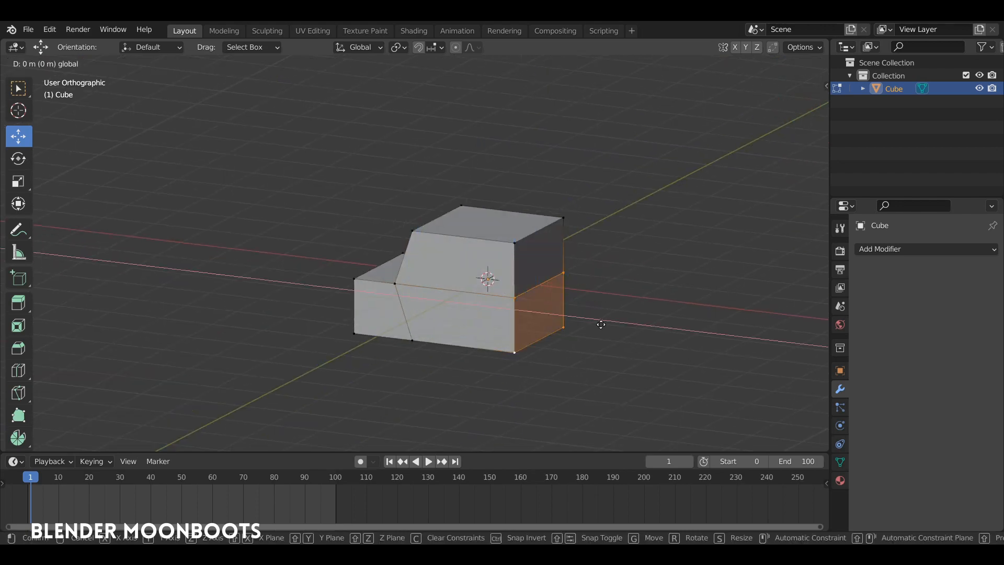
left_click_drag(619, 331, 632, 297)
key("Tab")
- Add a 2 m plane at the origin and scale it up roughly ten times as ground beneath the car
left_click_drag(486, 206, 535, 236)
key("shift+a")
mouse_move(523, 236)
left_click(575, 233)
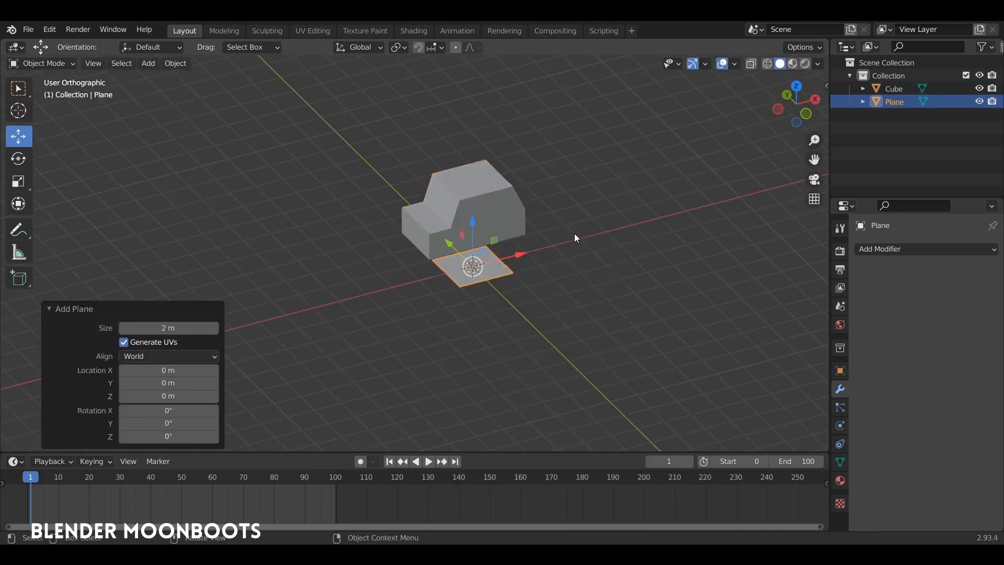
key("s")
left_click(666, 289)
left_click_drag(666, 288, 603, 265, "ctrl+alt")
key("s")
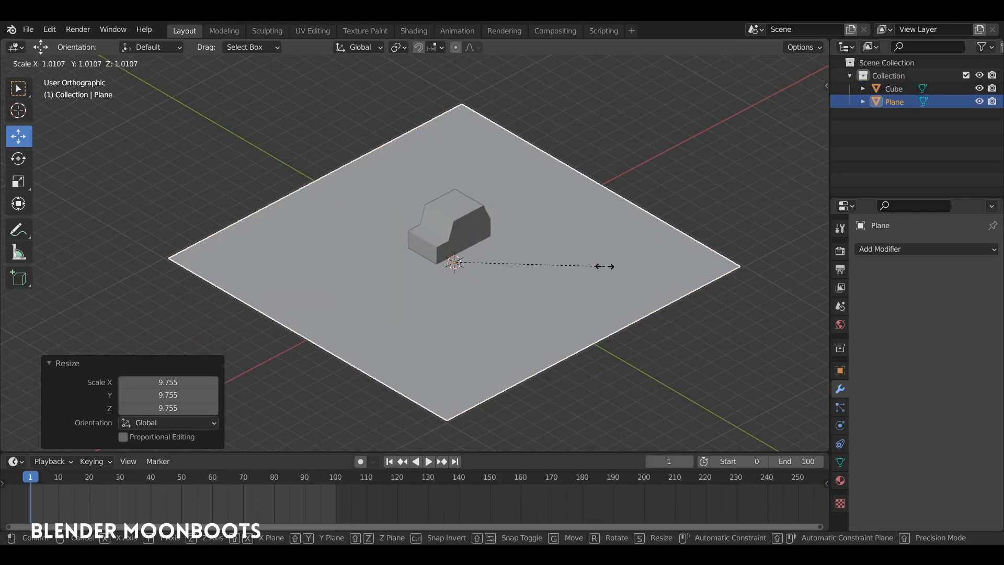
left_click(623, 278)
- Subdivide the whole ground plane with 70 cuts and smoothness 1.000, and return to Object Mode
key("Tab")
middle_click_drag(584, 253, 515, 252)
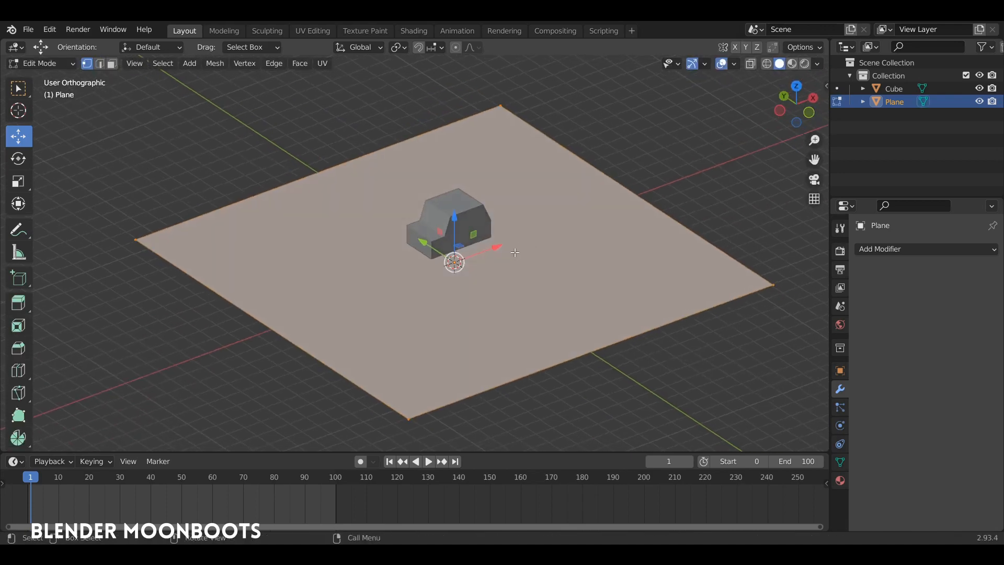
right_click(515, 252)
left_click(473, 219)
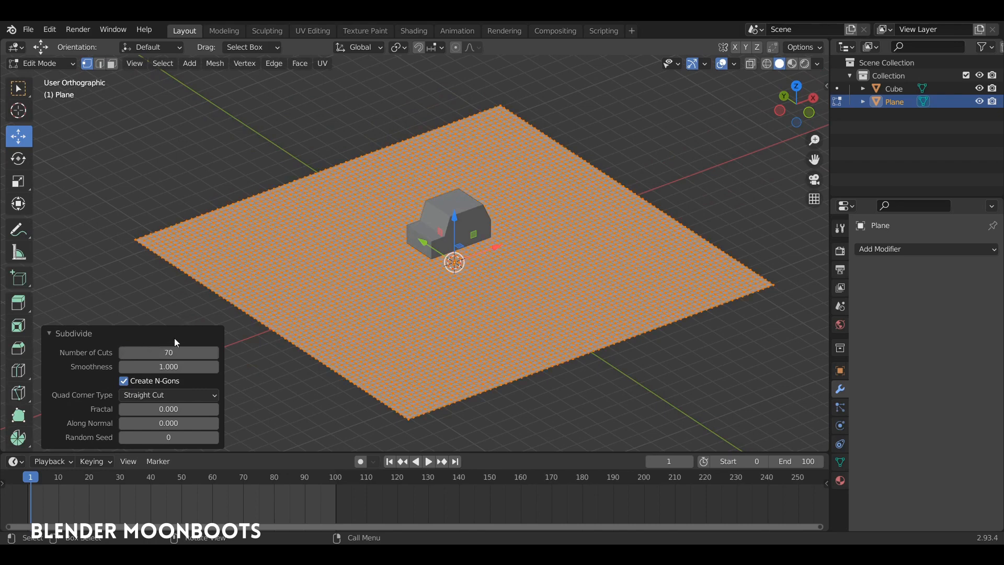
key("Tab")
- Add a Displace modifier to the ground plane and create a new texture for it
middle_click_drag(524, 304, 675, 326)
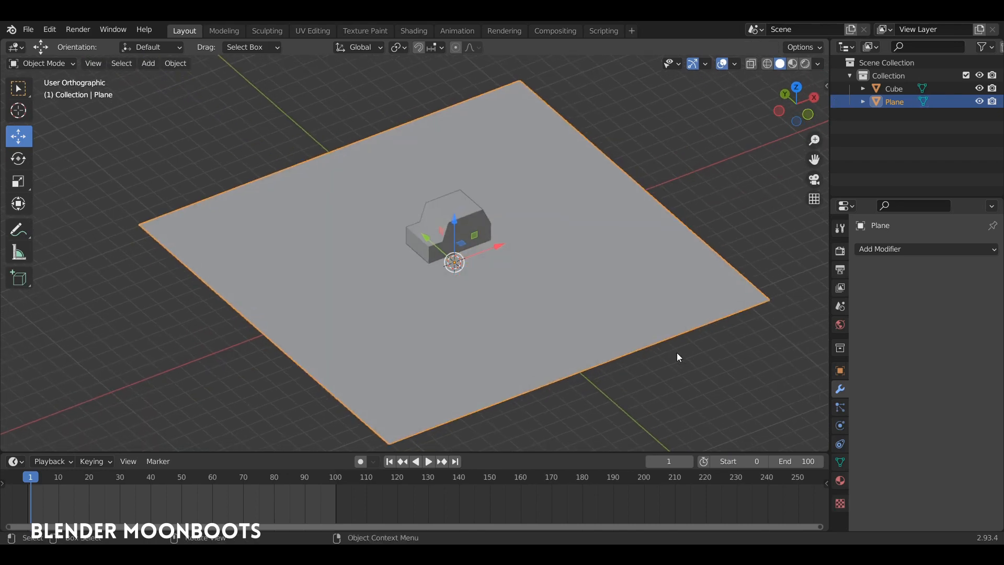
left_click(880, 250)
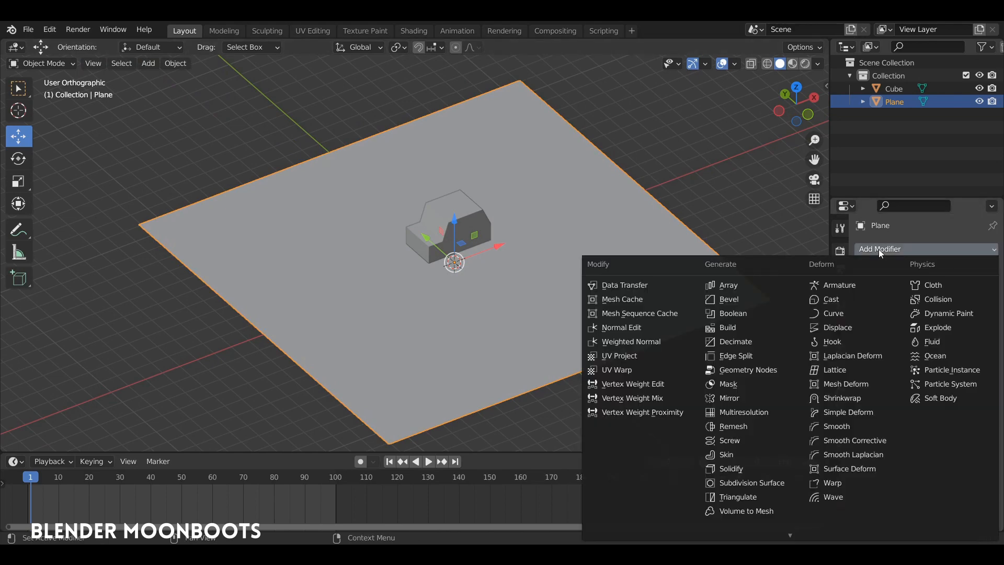
left_click(839, 328)
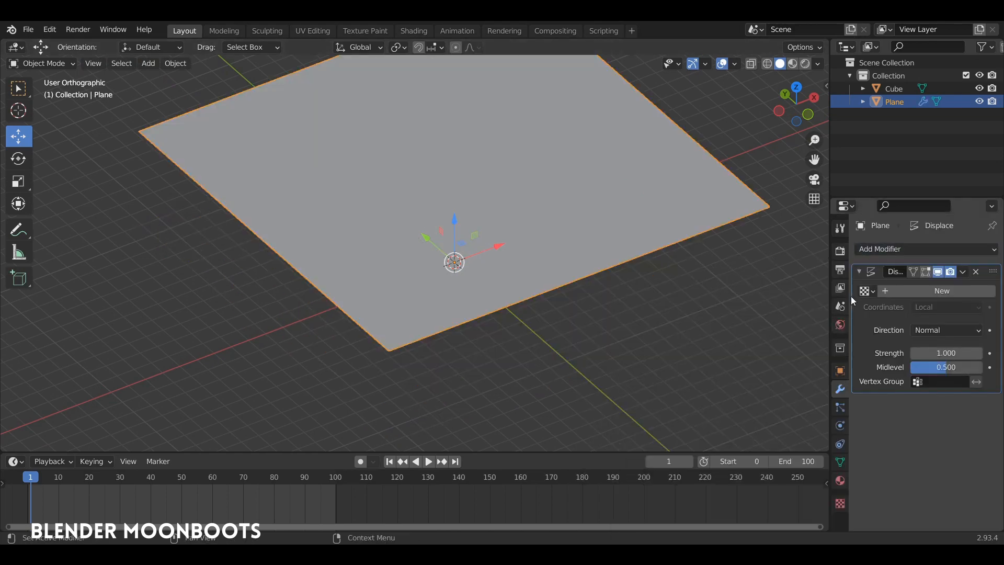
left_click(937, 290)
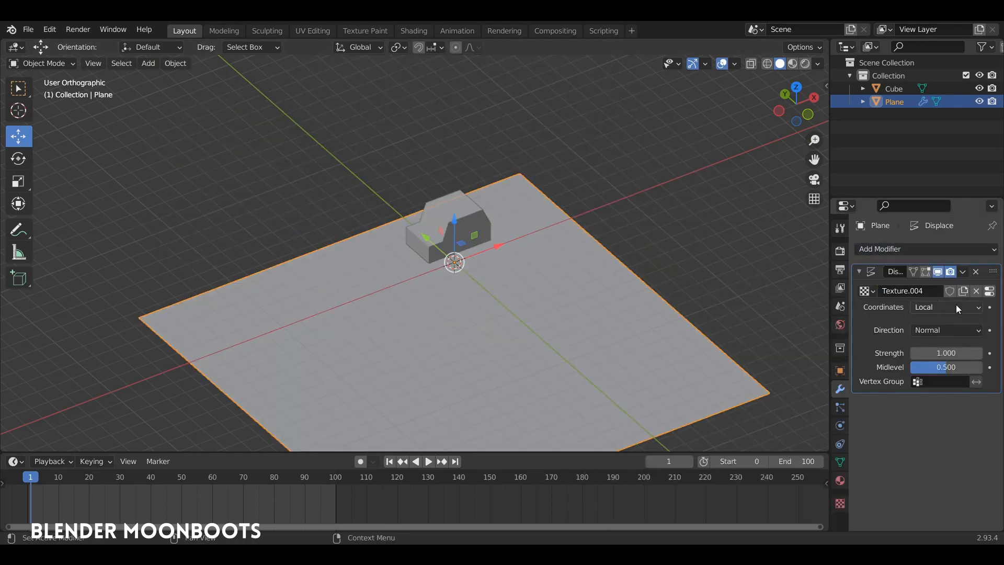
- Set the displacement texture's type to Clouds and its size to 0.59
left_click(989, 291)
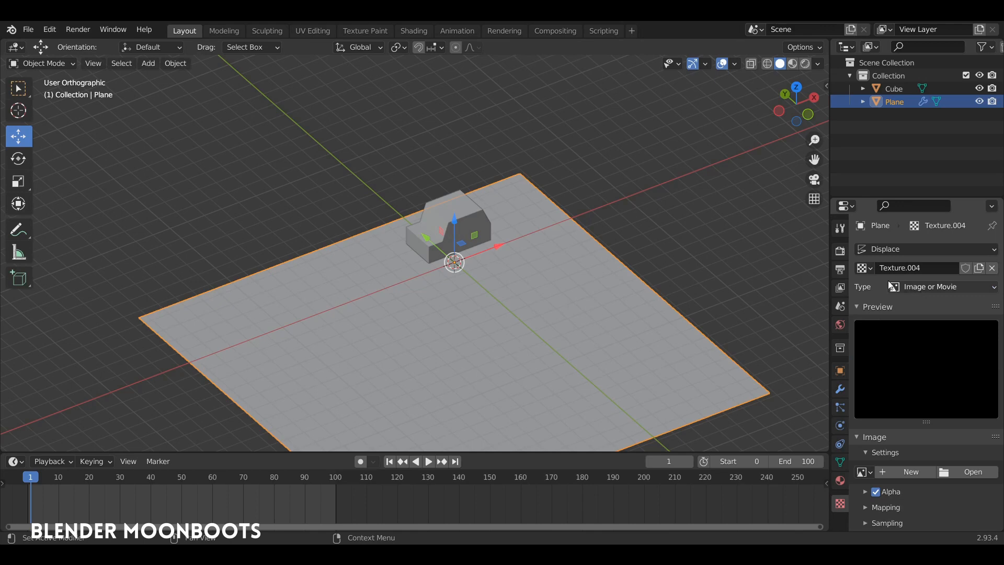
left_click(910, 294)
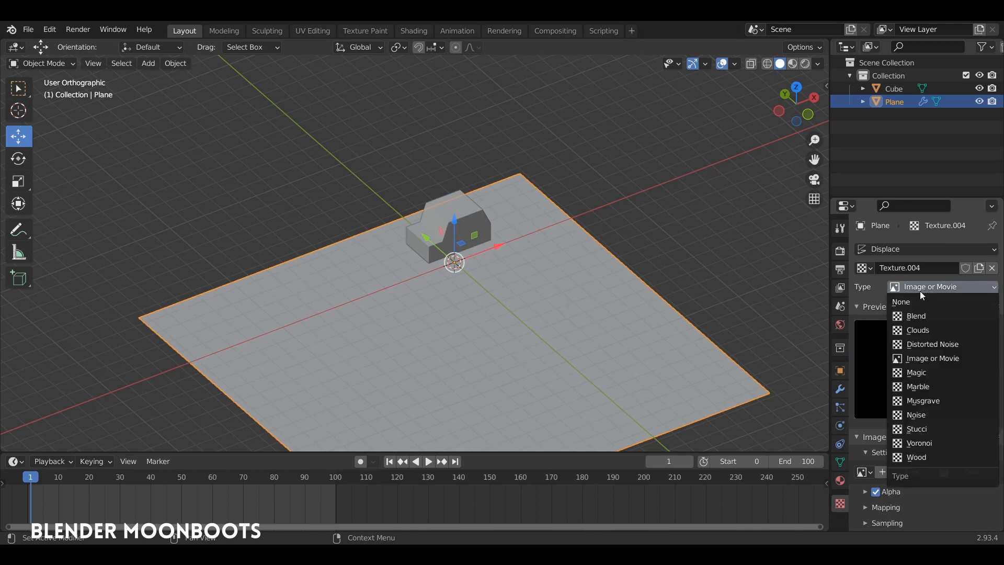
left_click(905, 323)
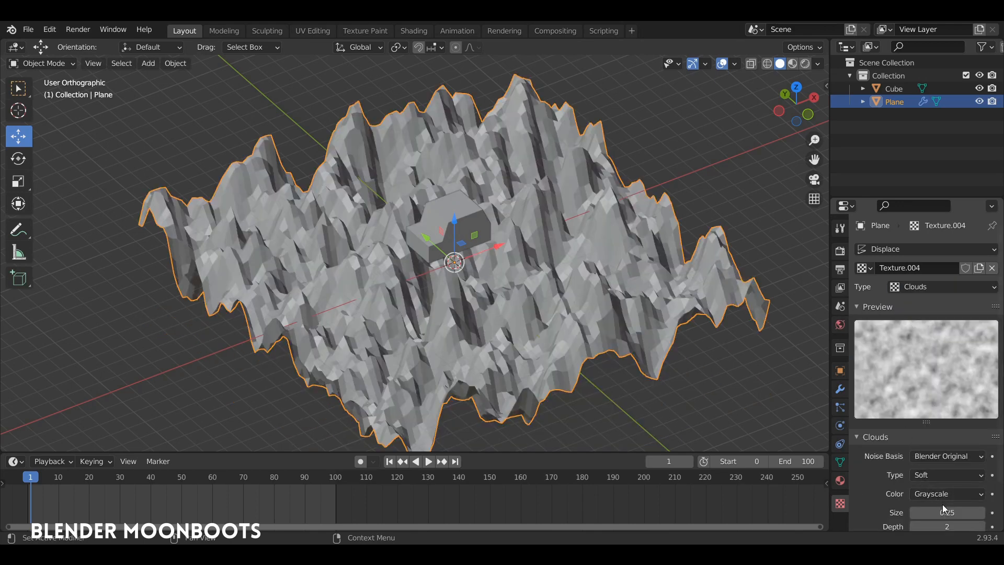
left_click_drag(916, 517, 964, 514)
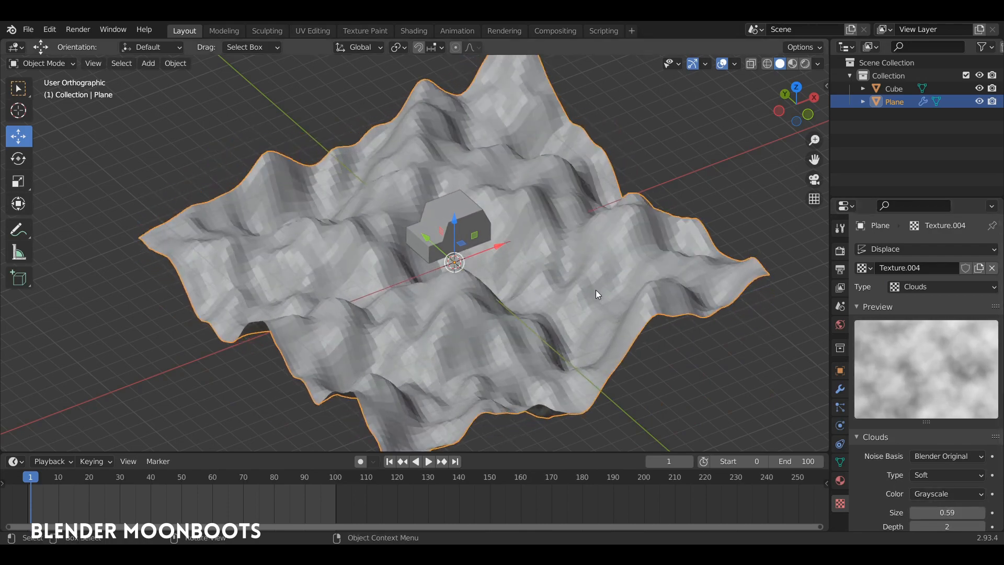
- Shade the displaced terrain smooth
right_click(557, 252)
left_click(559, 252)
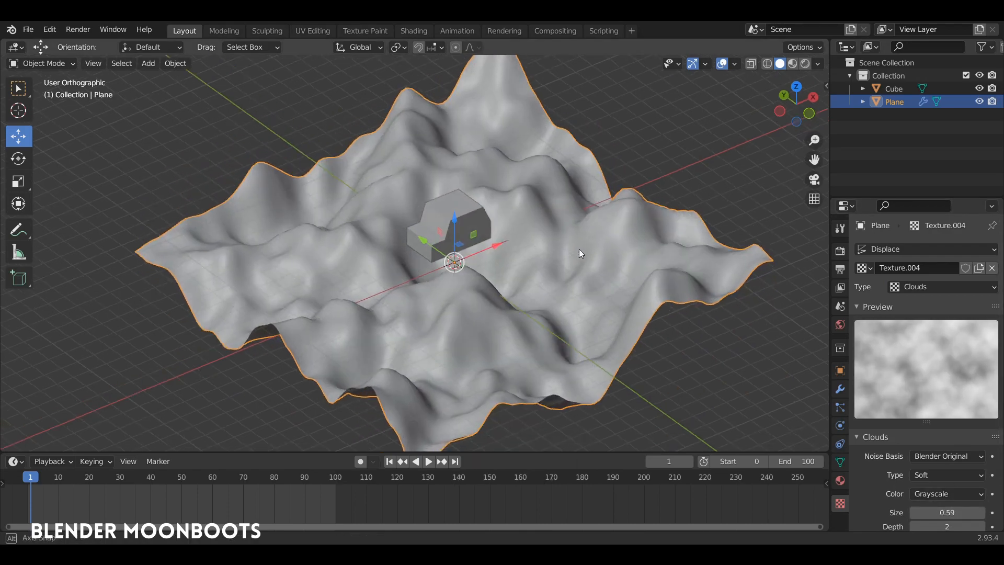
mouse_move(581, 253)
middle_mouse_down()
mouse_move(635, 224)
mouse_move(602, 260)
mouse_move(620, 267)
middle_mouse_up()
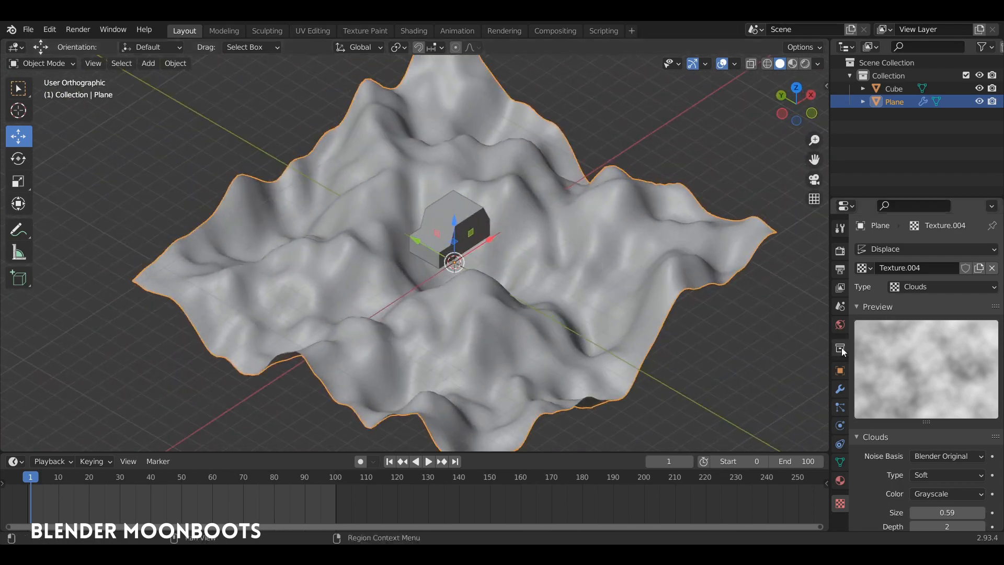
- Set the terrain's Displace strength to 1.016
left_click(839, 389)
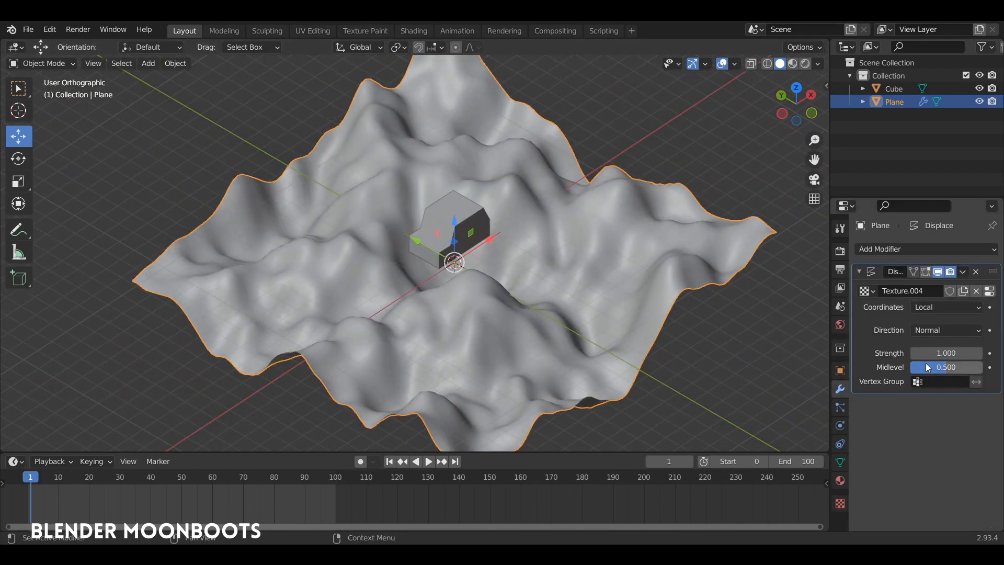
mouse_move(914, 357)
left_mouse_down()
mouse_move(926, 357)
mouse_move(889, 354)
mouse_move(905, 353)
left_mouse_up()
middle_click_drag(681, 302, 651, 314)
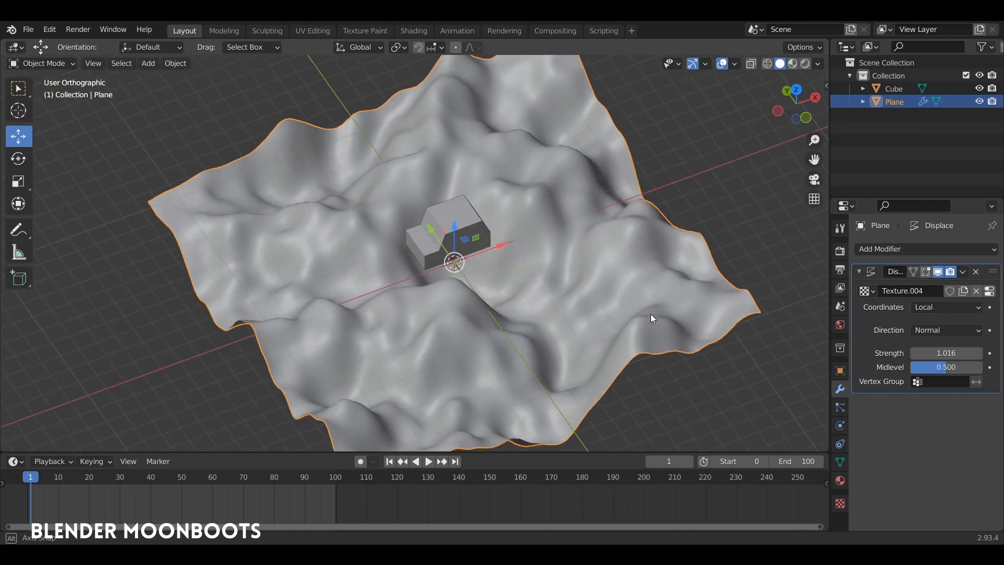
- Move the car about 7.04 m along Y and about 7.99 m along X, towards a corner of the terrain
middle_click_drag(521, 237, 414, 213)
left_click(470, 235)
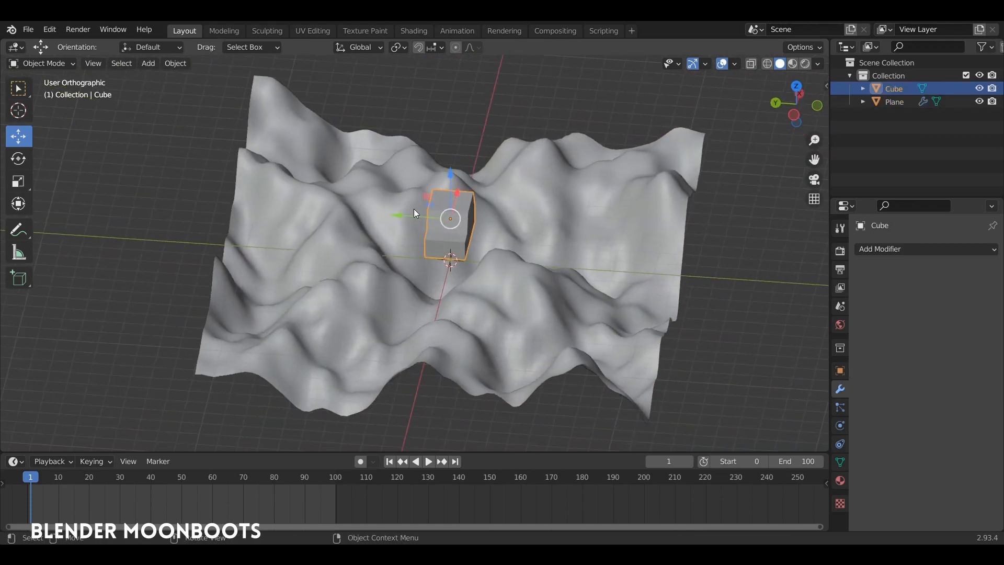
left_click_drag(403, 219, 256, 218)
middle_click_drag(256, 218, 372, 213)
left_click_drag(375, 207, 533, 214)
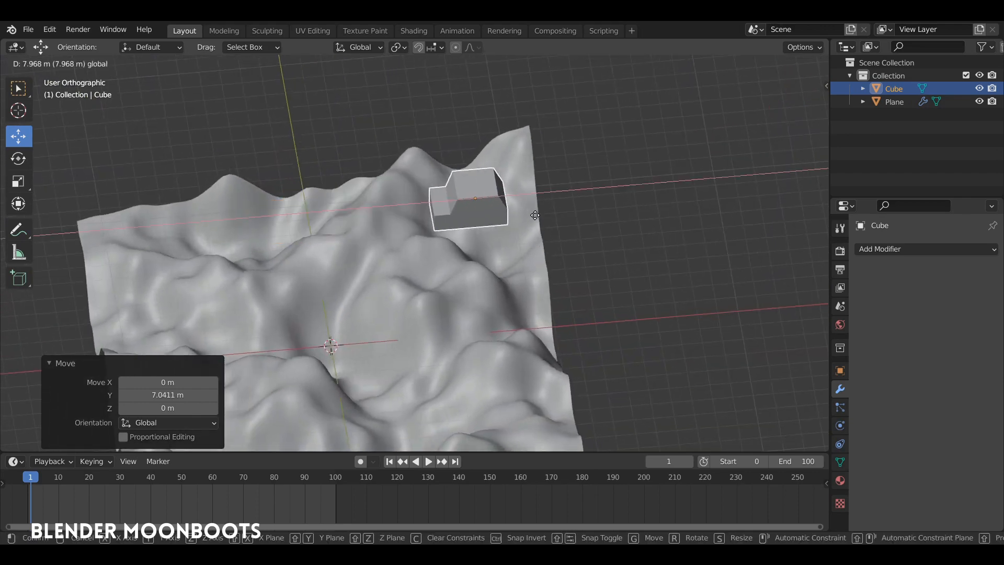
- Add a Shrinkwrap object constraint to the car with the terrain Plane as its target
middle_click_drag(533, 214, 680, 261)
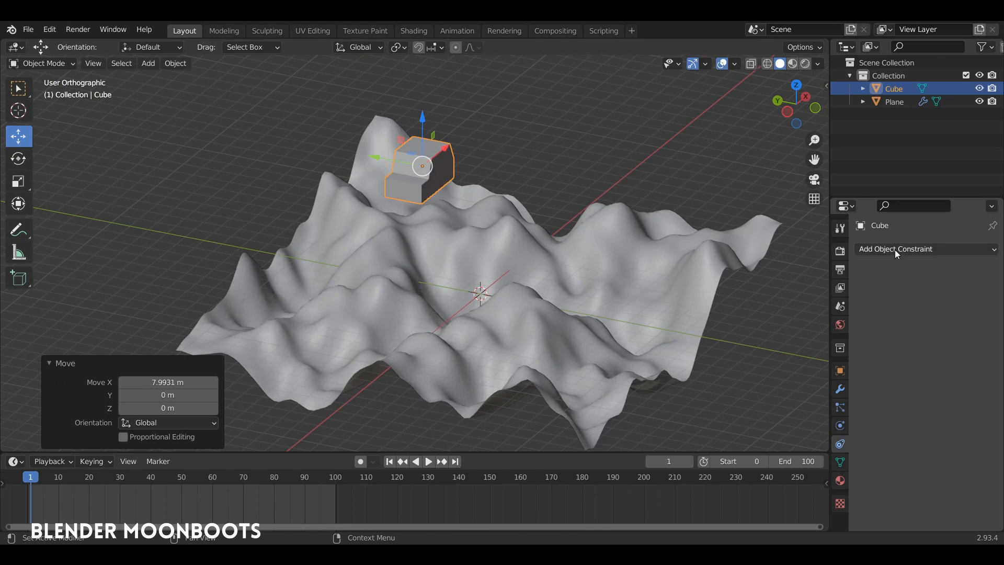
left_click(898, 250)
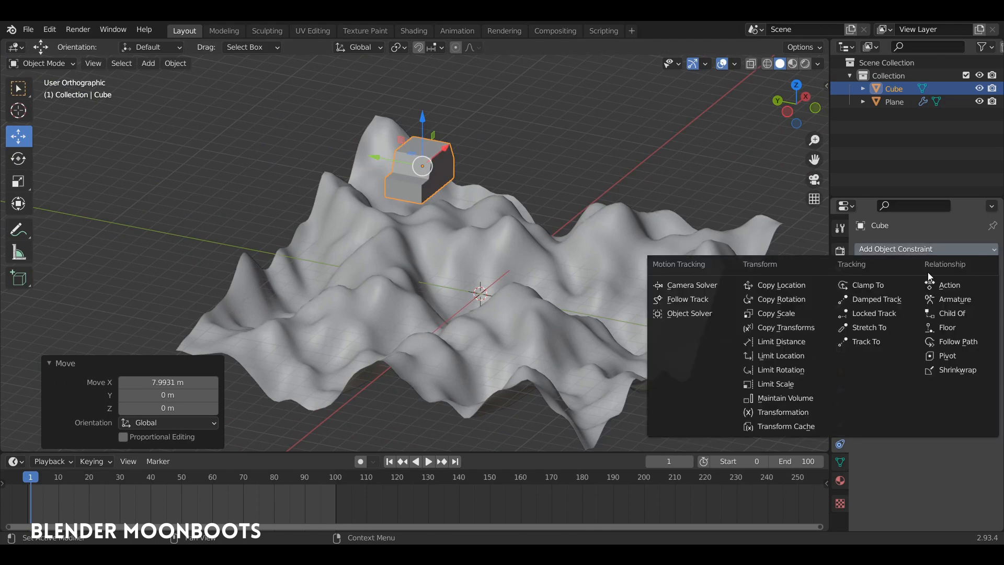
left_click(958, 370)
middle_click_drag(617, 293, 733, 283)
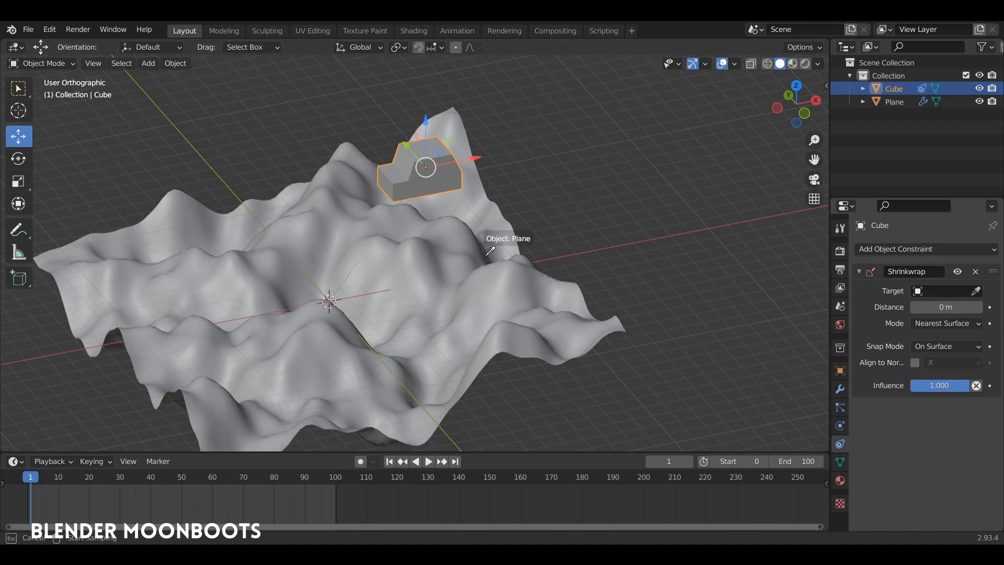
left_click(478, 266)
- Set the car's Shrinkwrap constraint mode to Project
middle_click_drag(482, 271, 886, 354)
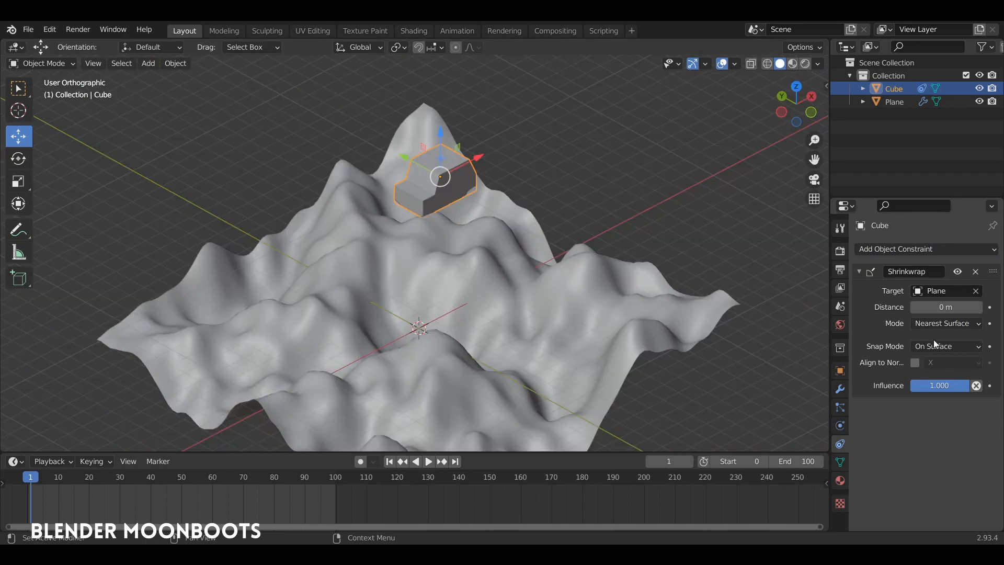
left_click(936, 326)
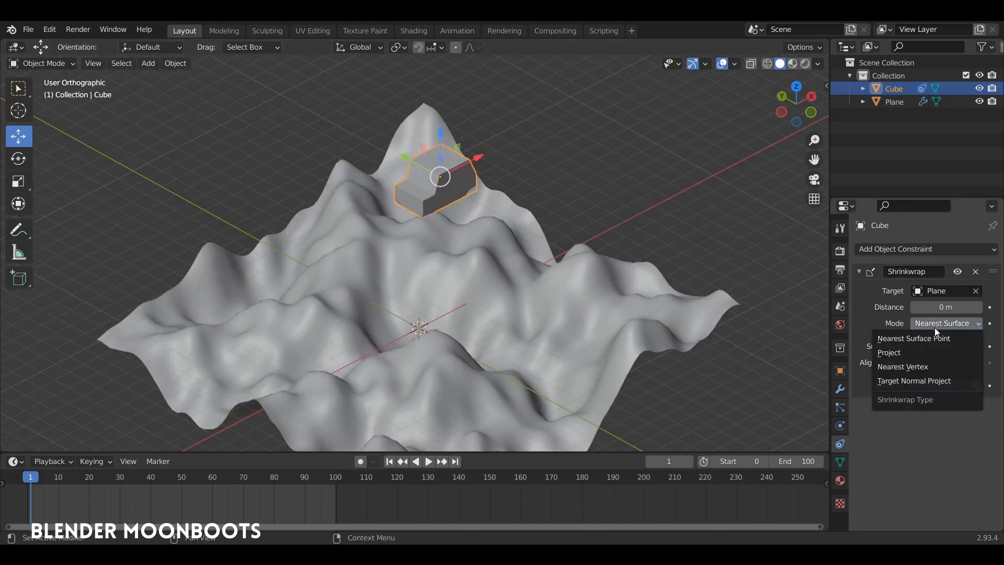
left_click(900, 352)
- Lower the car about 5.27 m along Z into the terrain
middle_click_drag(575, 246, 465, 220)
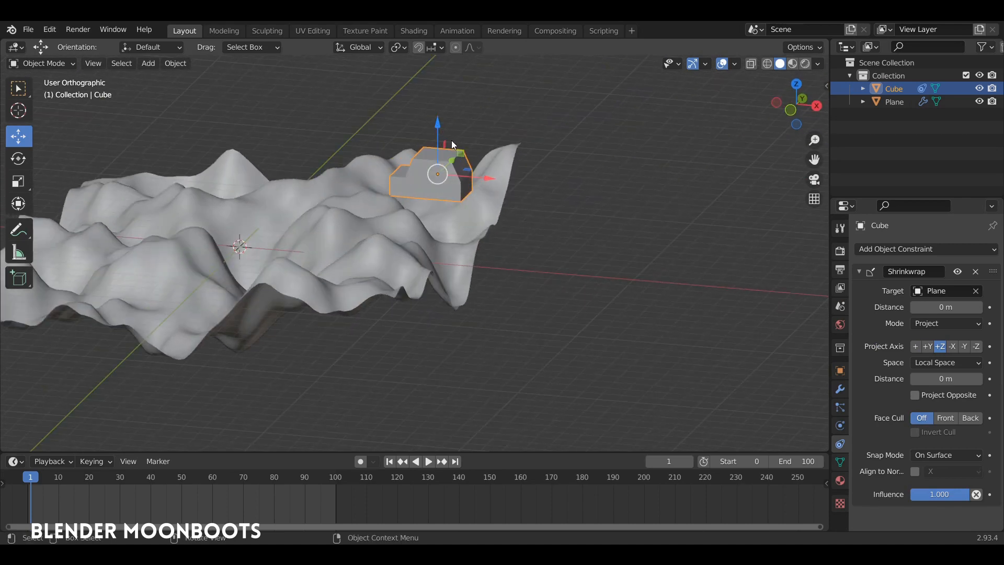
left_click_drag(446, 132, 446, 191)
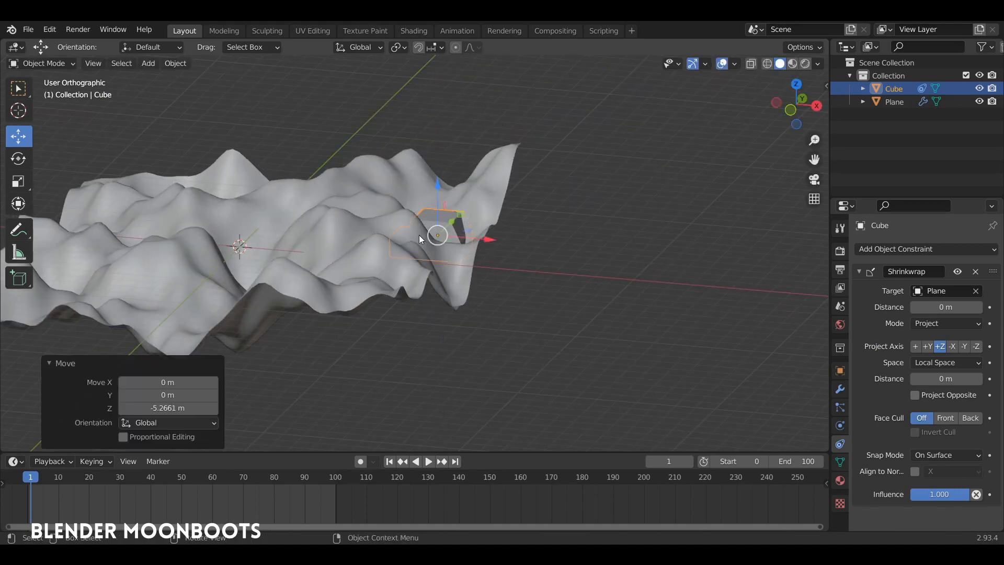
middle_click_drag(446, 191, 527, 306)
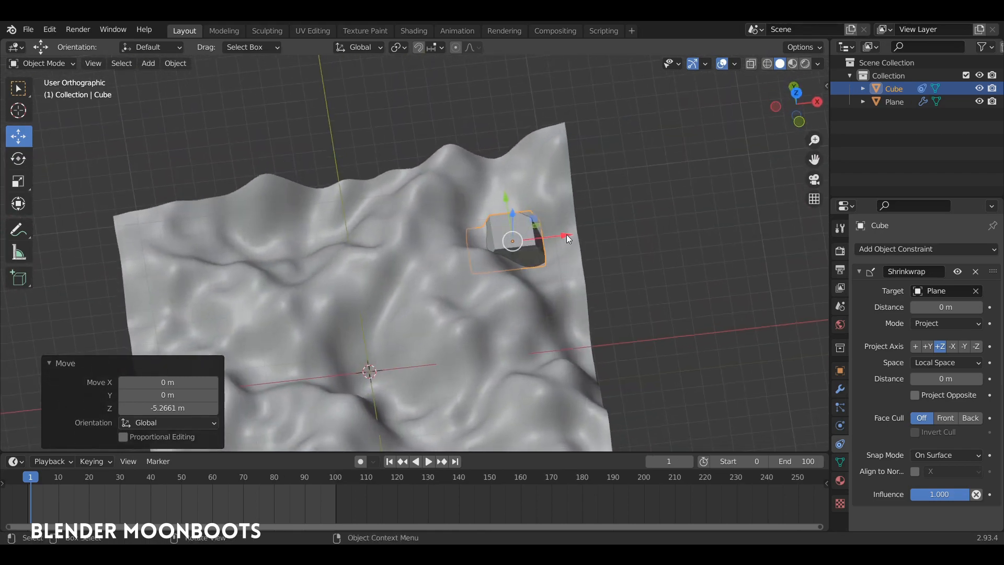
- Slide the car back and forth along X to test how it follows the terrain surface
left_click_drag(568, 239, 579, 304)
middle_click_drag(580, 303, 575, 247)
key("g")
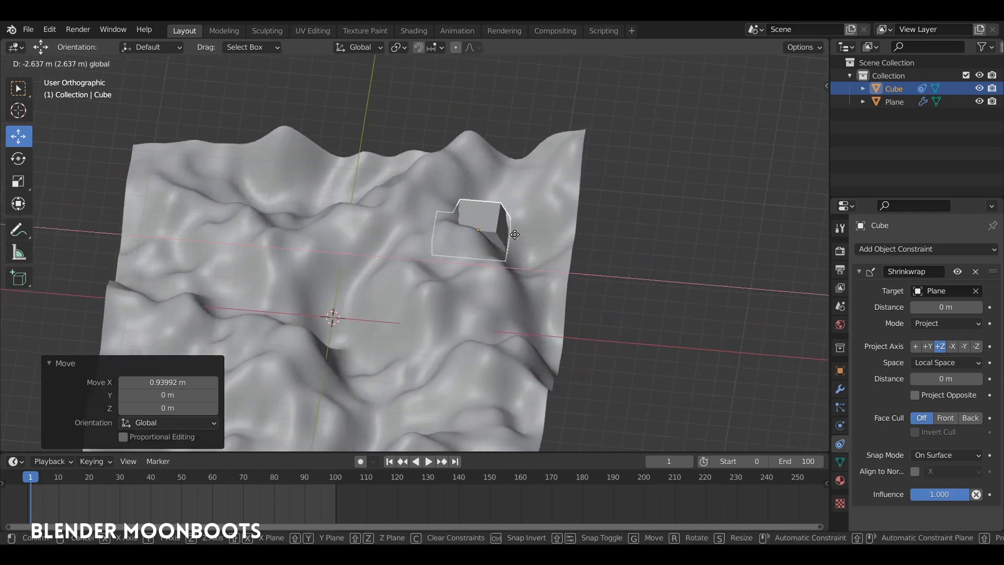
left_click_drag(455, 223, 682, 298)
- Raise the car's whole mesh along Z in Edit Mode, working in right view, so its origin sits near its base
middle_click_drag(682, 298, 653, 240)
key("Tab")
key("KP_3")
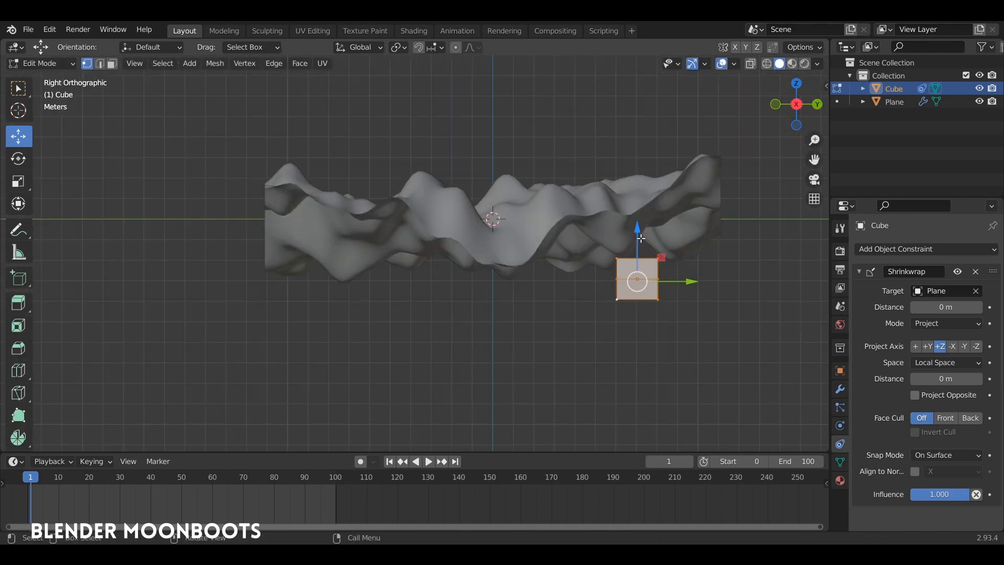
left_click_drag(638, 224, 641, 201)
middle_click_drag(640, 202, 710, 287)
key("Tab")
- Slide the car repeatedly along X across the terrain, ending with a move of about -16.33 m
left_click_drag(575, 313, 562, 286)
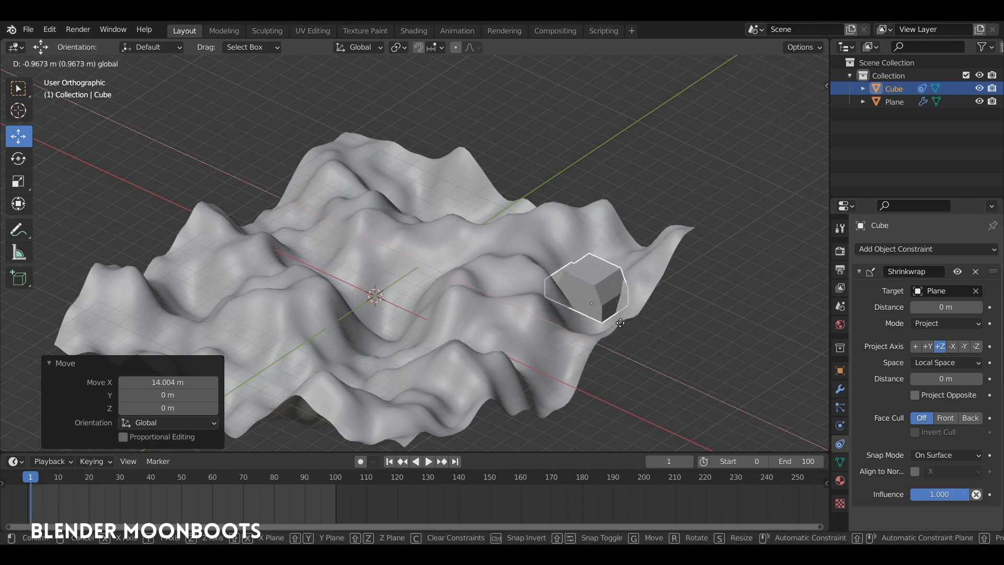
middle_click_drag(562, 286, 617, 260)
left_click_drag(559, 210, 682, 269)
middle_click_drag(682, 269, 654, 259)
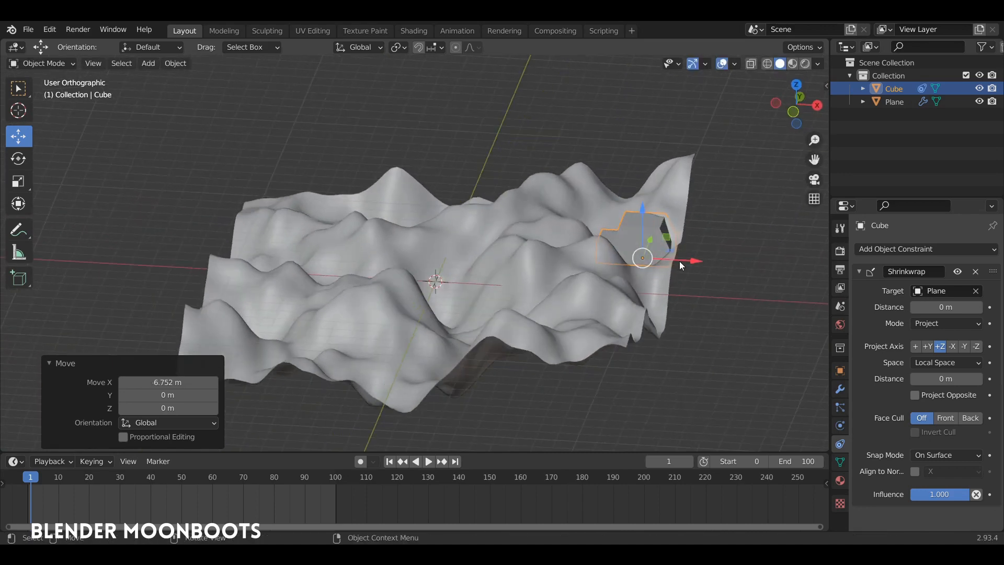
left_click_drag(686, 264, 354, 224)
middle_click_drag(354, 225, 455, 257)
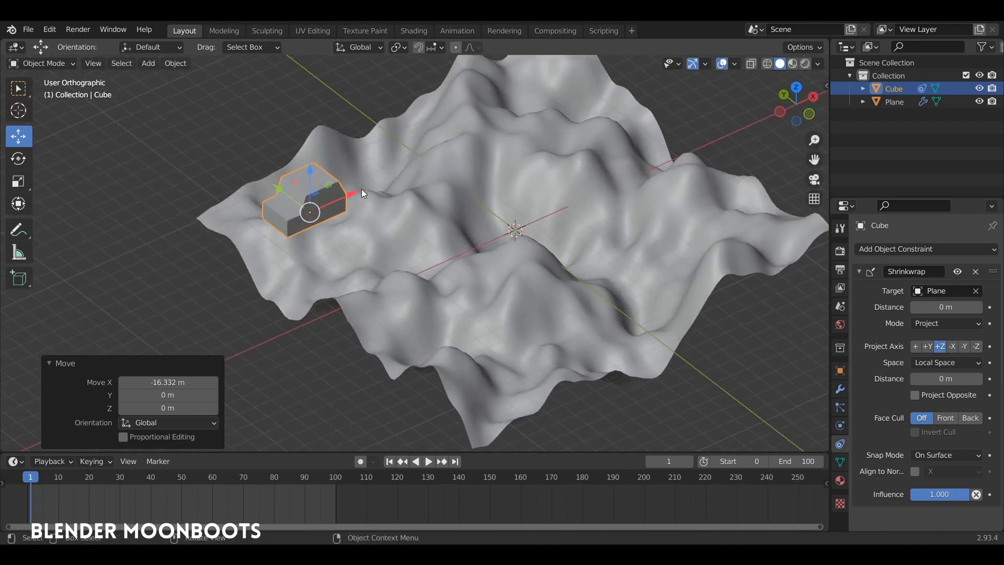
- Move the car along X back to the middle of the terrain, finishing with a 0.047 m adjustment
left_click_drag(359, 194, 548, 174)
middle_click_drag(548, 173, 531, 197)
left_click(560, 195)
left_click(506, 187)
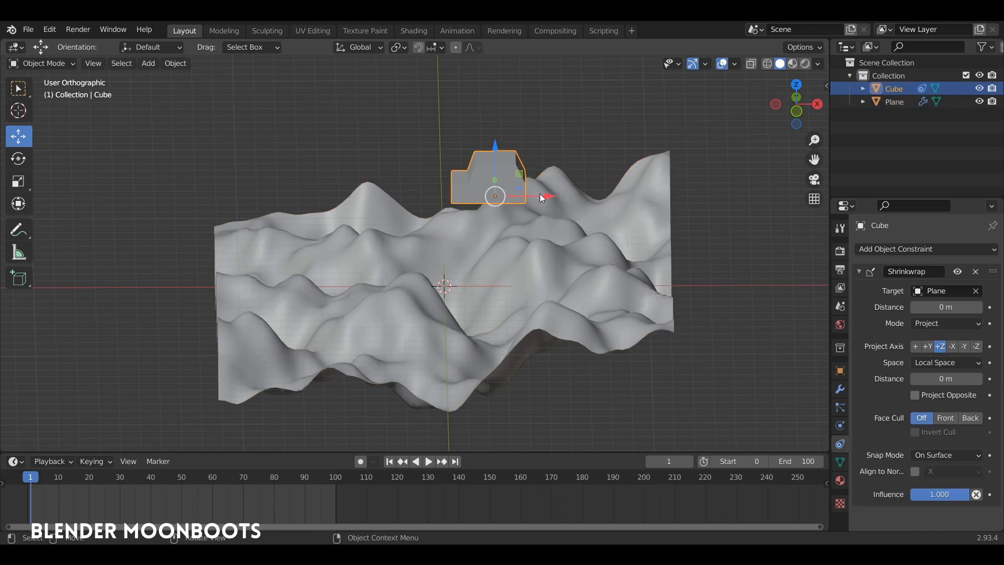
key("g")
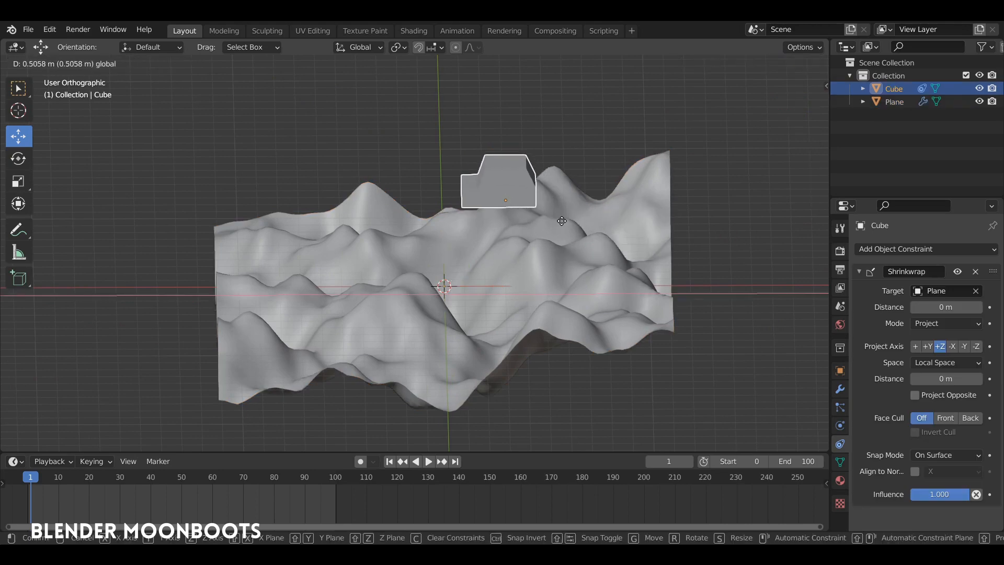
left_click(546, 178)
middle_click_drag(547, 178, 790, 290)
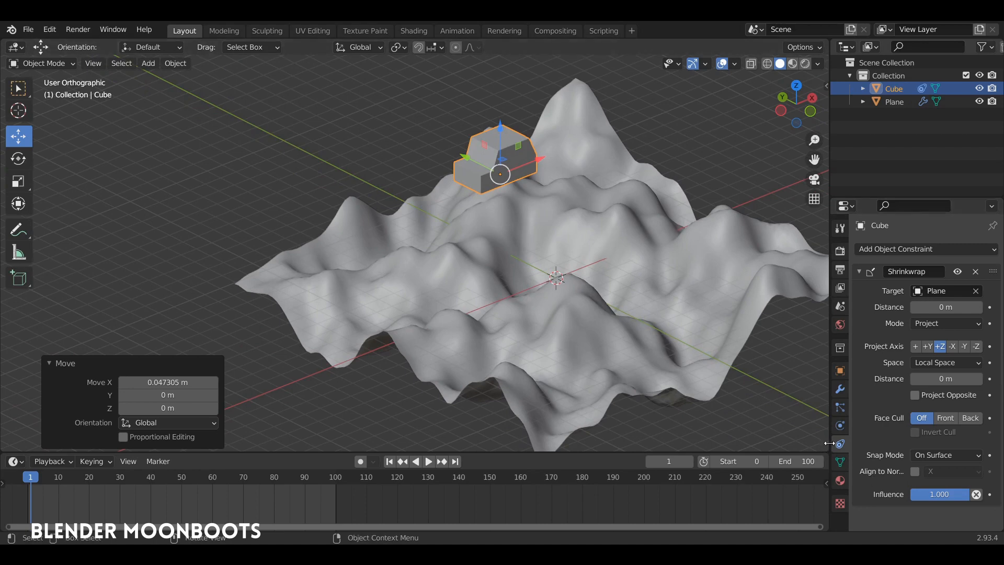
- Enable Align to Normal in the car's Shrinkwrap constraint and set the alignment axis to Z
left_click(915, 472)
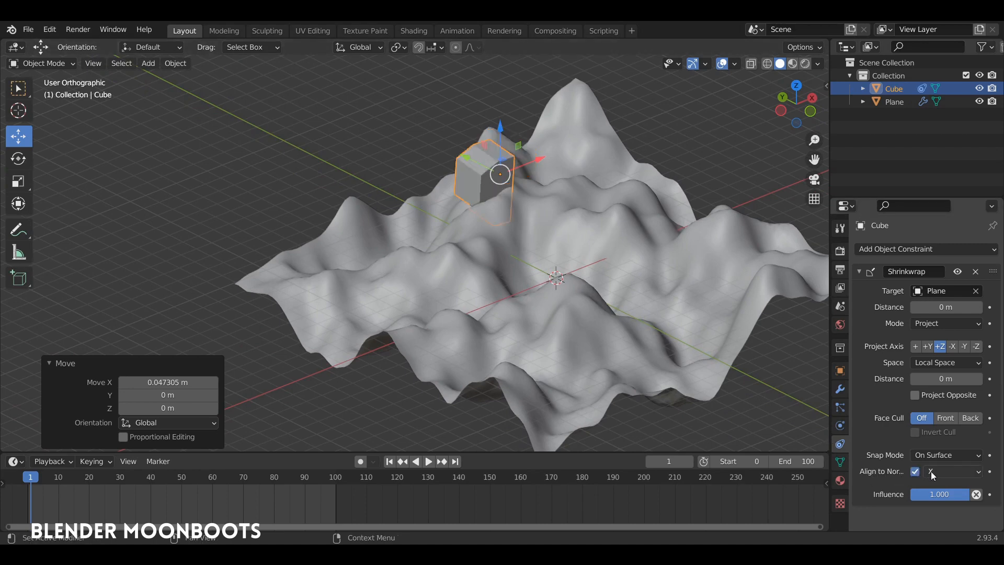
left_click_drag(829, 413, 802, 407)
middle_click_drag(632, 277, 560, 228)
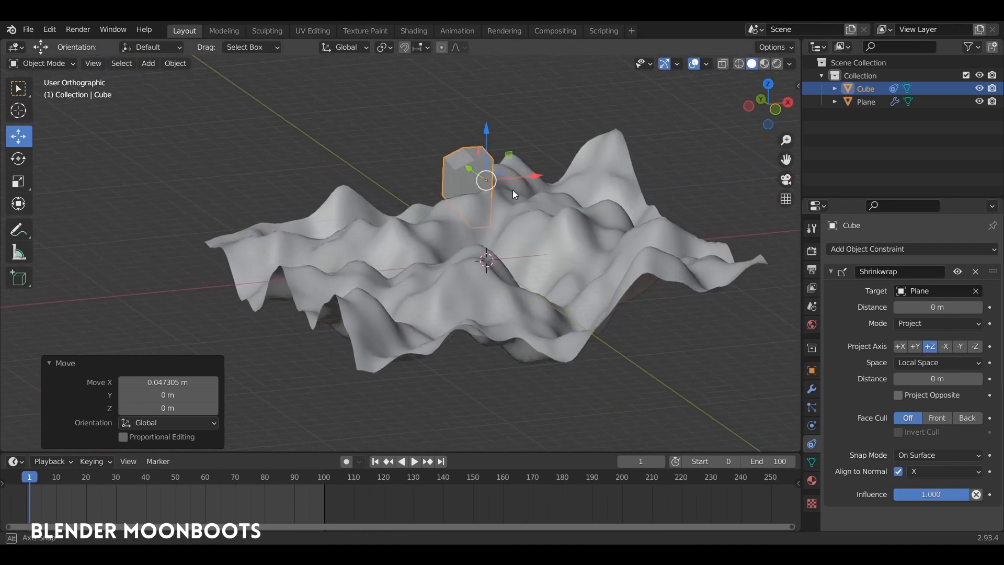
middle_click_drag(515, 194, 522, 223)
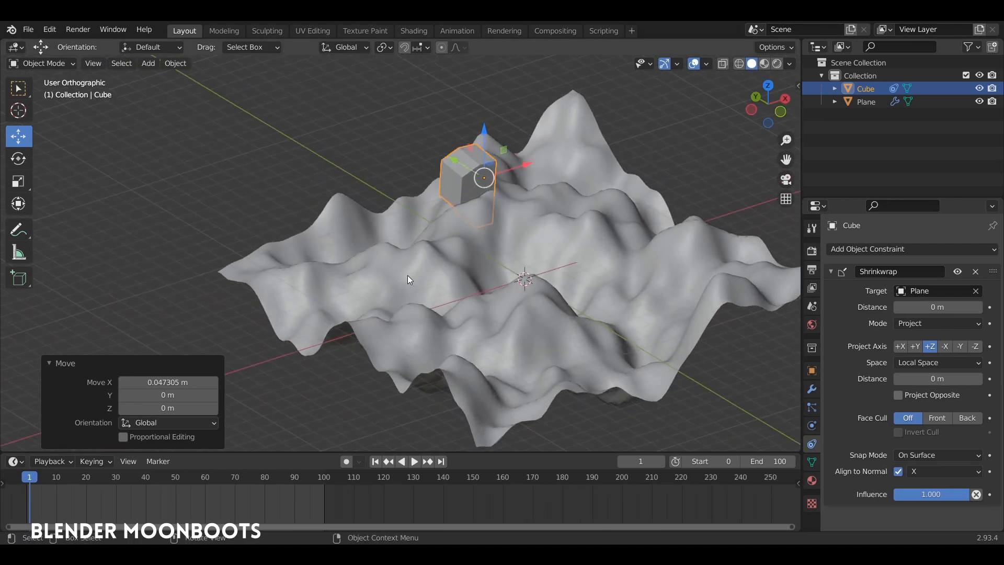
middle_click_drag(580, 277, 628, 283)
left_click(934, 472)
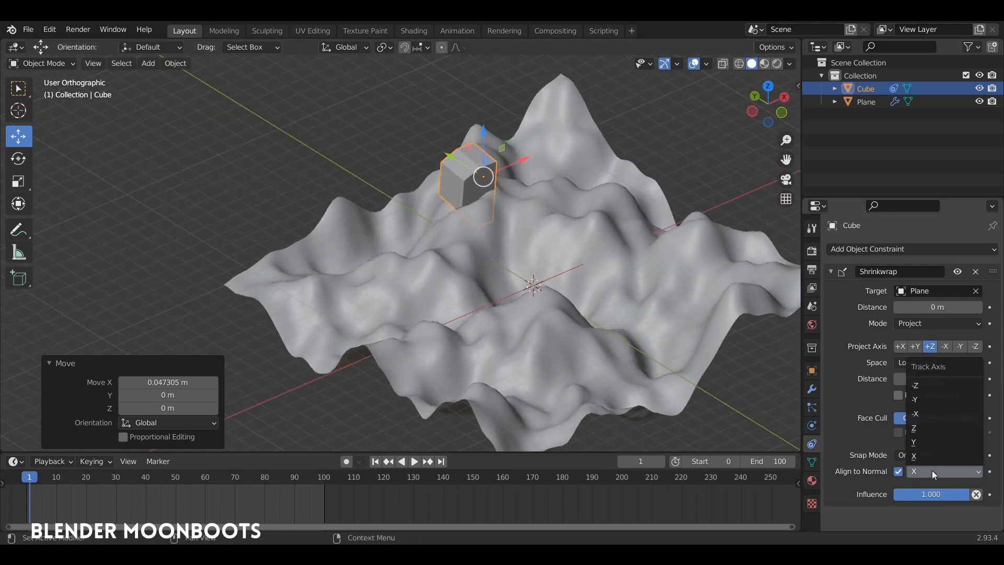
left_click(933, 429)
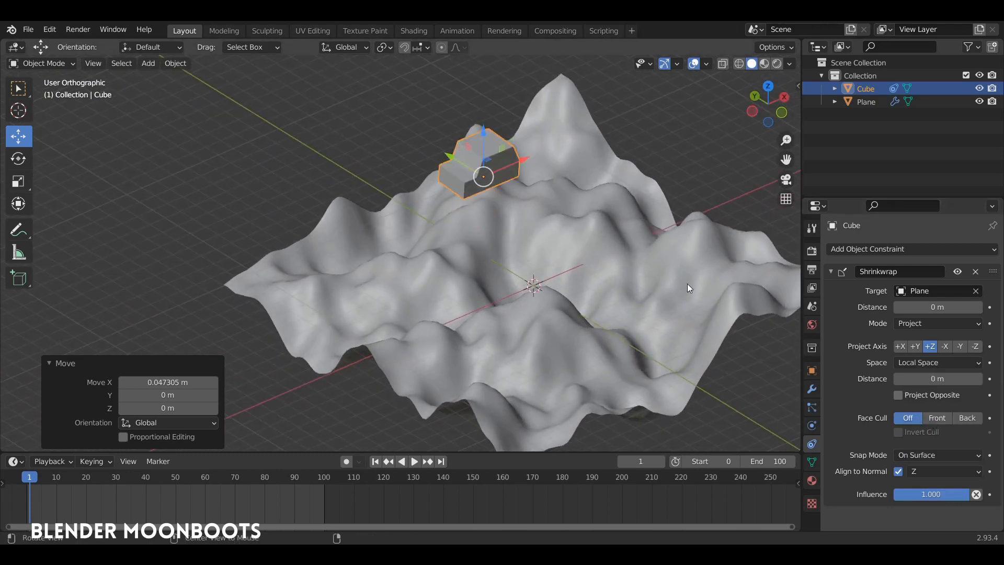
- Slide the car along X across the terrain to test its tilting, ending with a move of about 15.62 m
middle_click_drag(570, 209, 555, 233)
key("g")
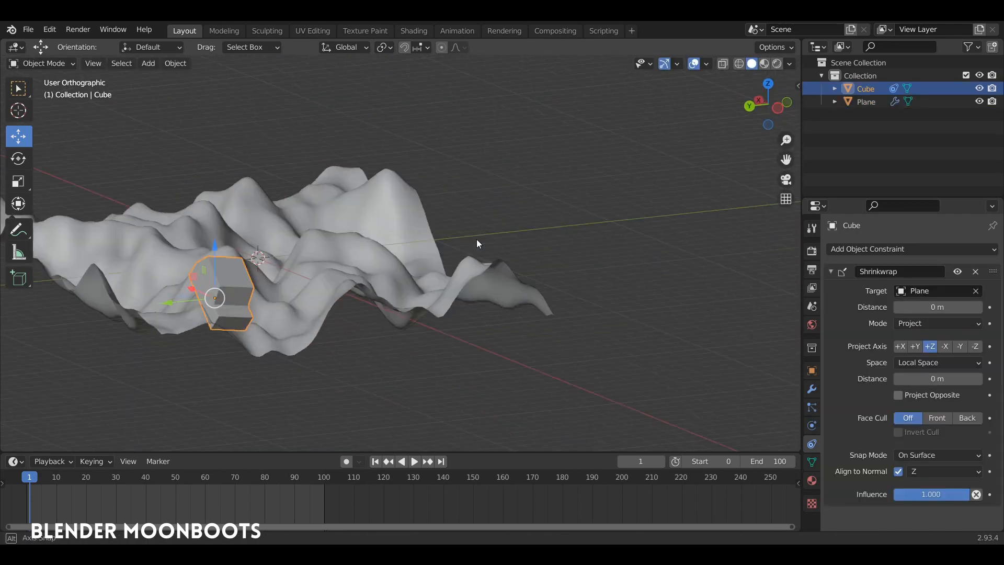
middle_click_drag(477, 240, 587, 292)
key("g")
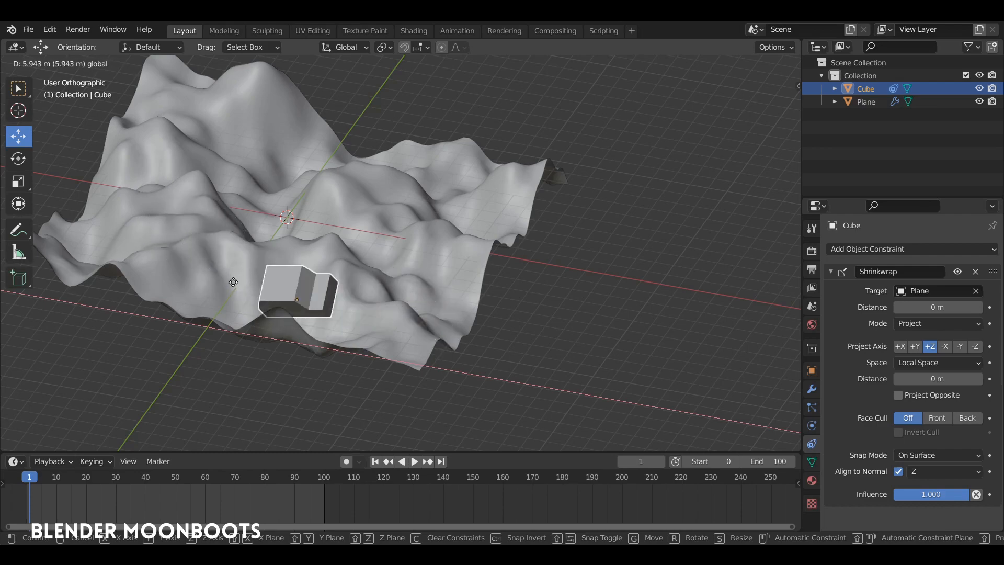
left_click(64, 217)
middle_click_drag(225, 300, 316, 230)
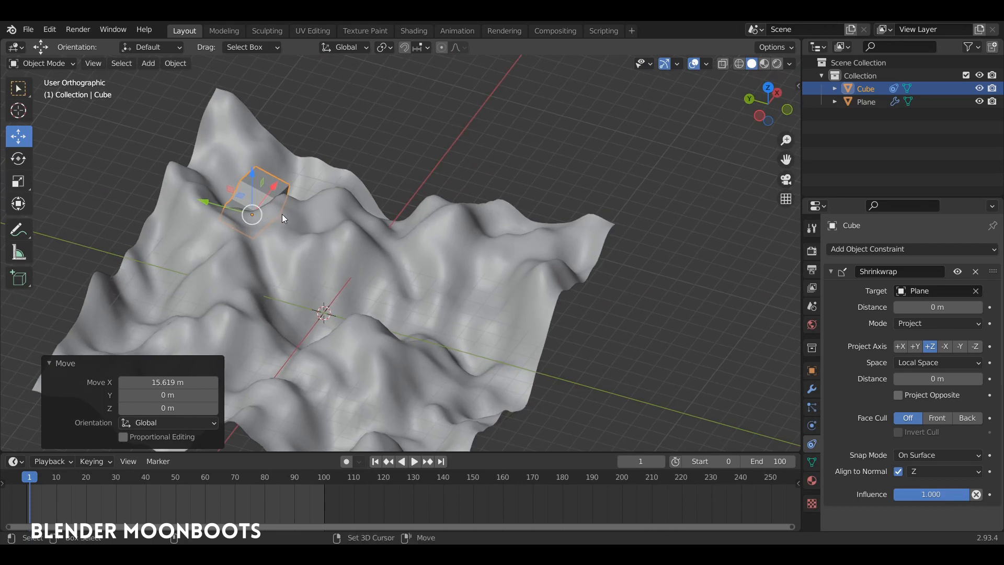
- Duplicate the car in the negative Y direction and remove the Shrinkwrap constraint from the copy
key("shift+d")
key("y")
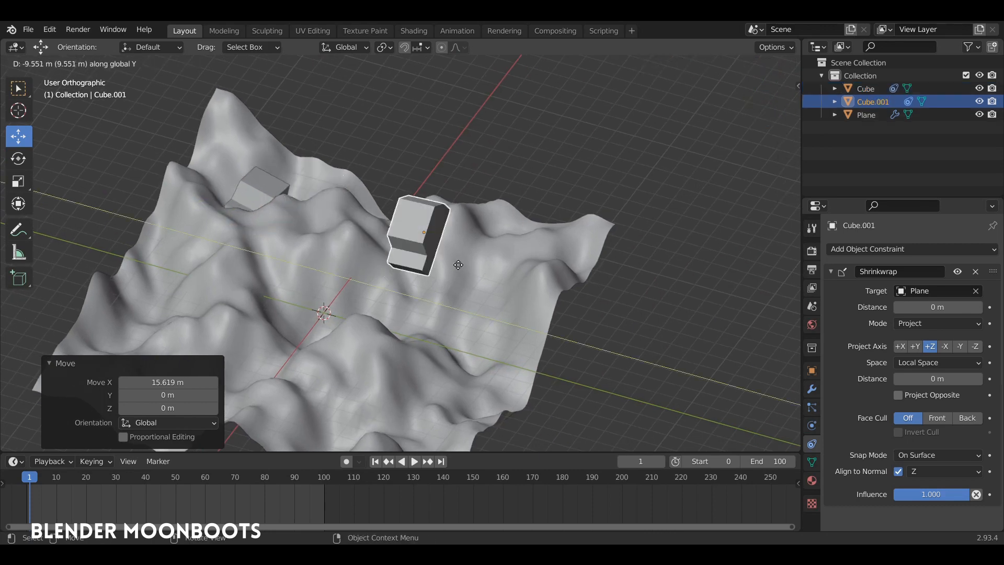
left_click(489, 285)
middle_click_drag(489, 285, 560, 279)
left_click(976, 271)
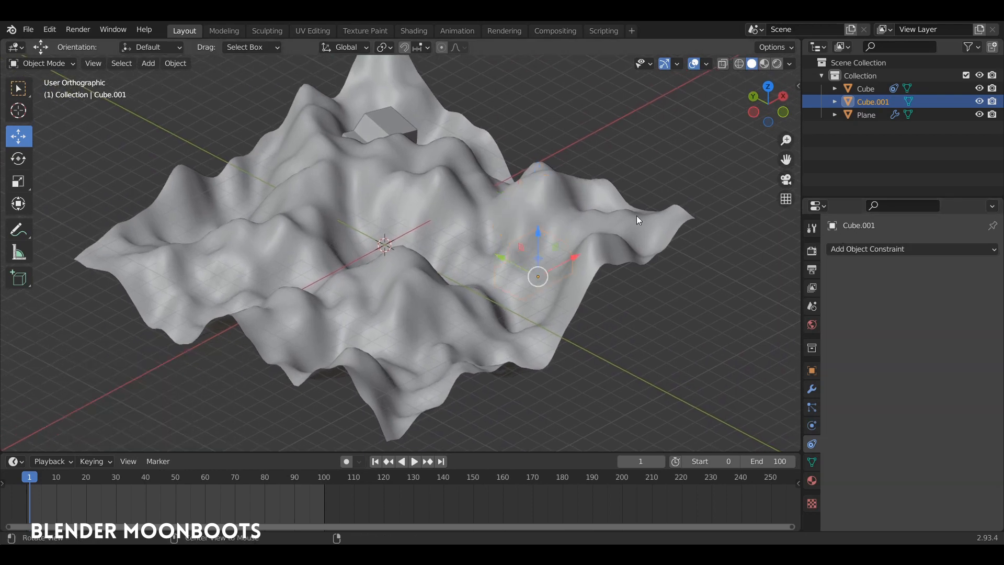
- In top view with X-ray on, snap the 3D cursor to the duplicated car and add a 2 m plane there
middle_click_drag(554, 246, 503, 241)
key("KP_7")
key("alt+z")
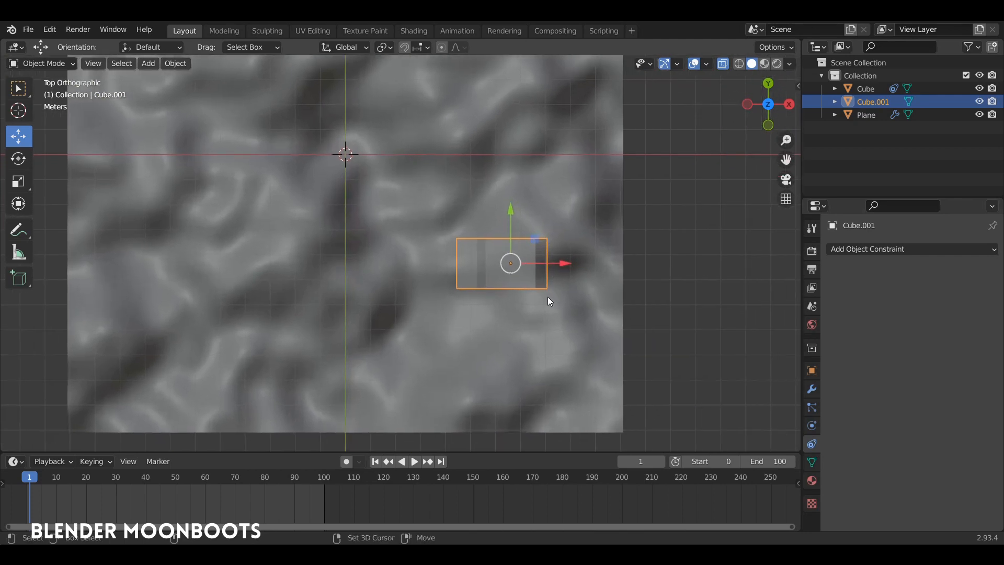
key("shift+s")
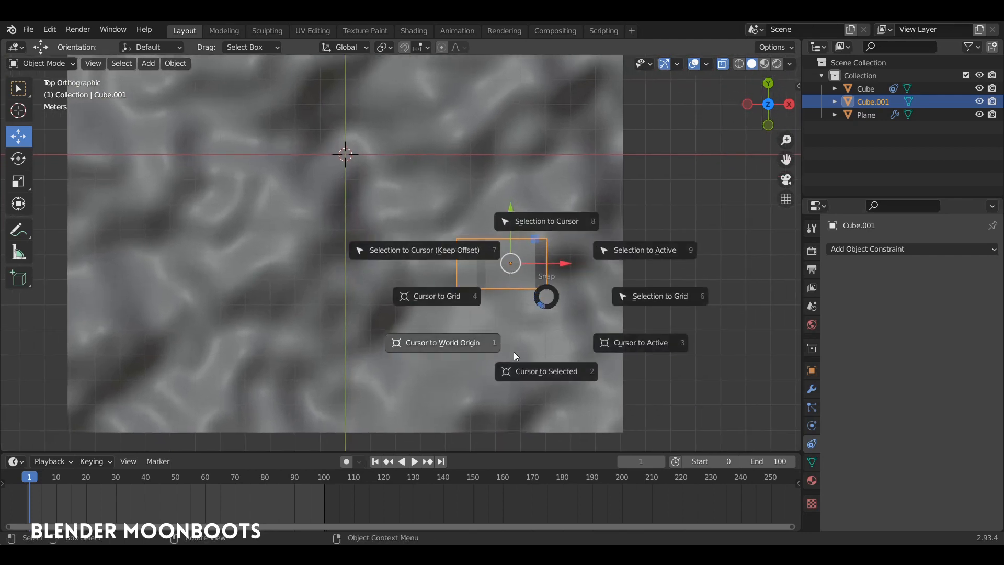
left_click(533, 307)
key("shift+a")
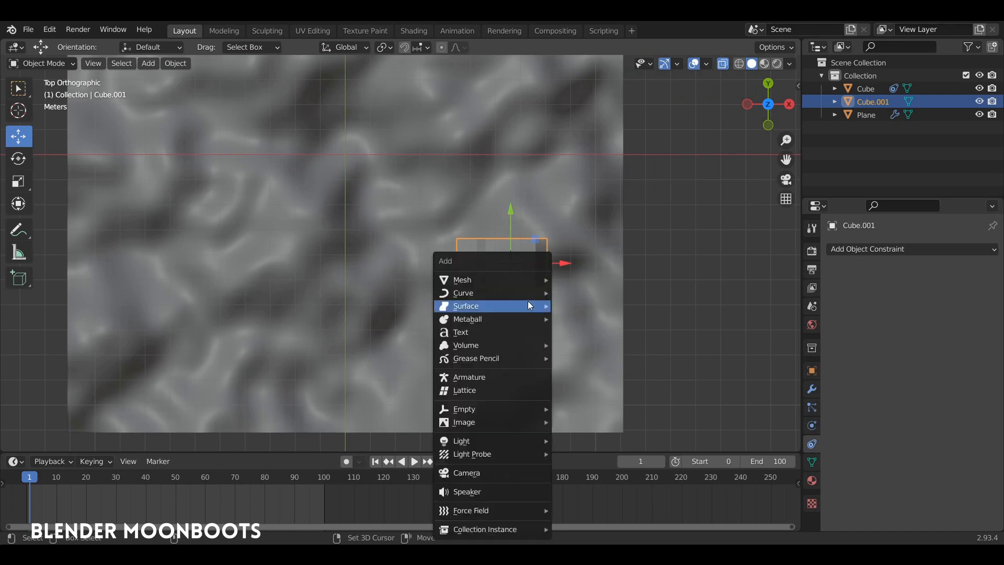
mouse_move(484, 279)
left_click(584, 281)
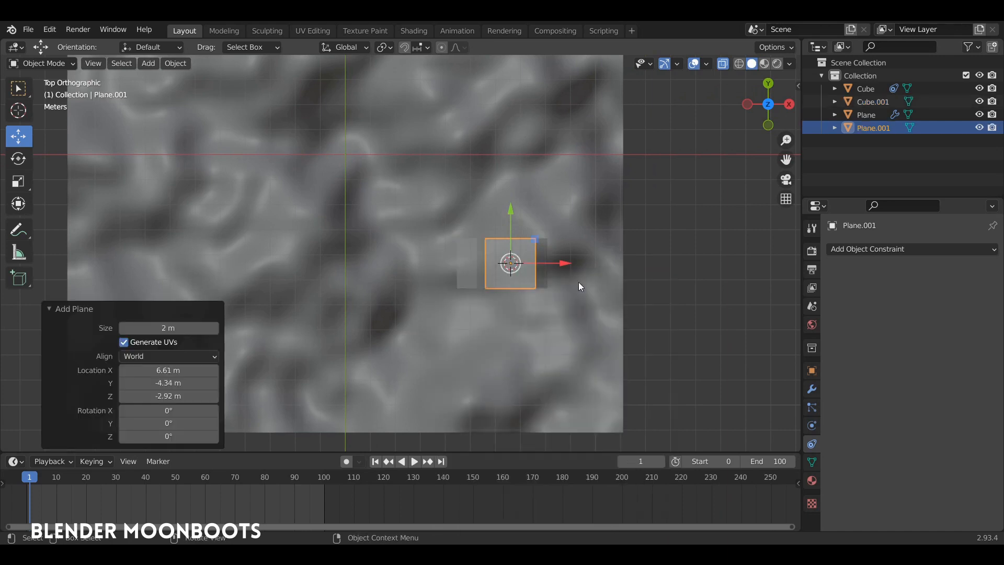
- Scale the new plane's mesh by about 1.266 in Edit Mode, and stretch it along X by about 1.624
key("Tab")
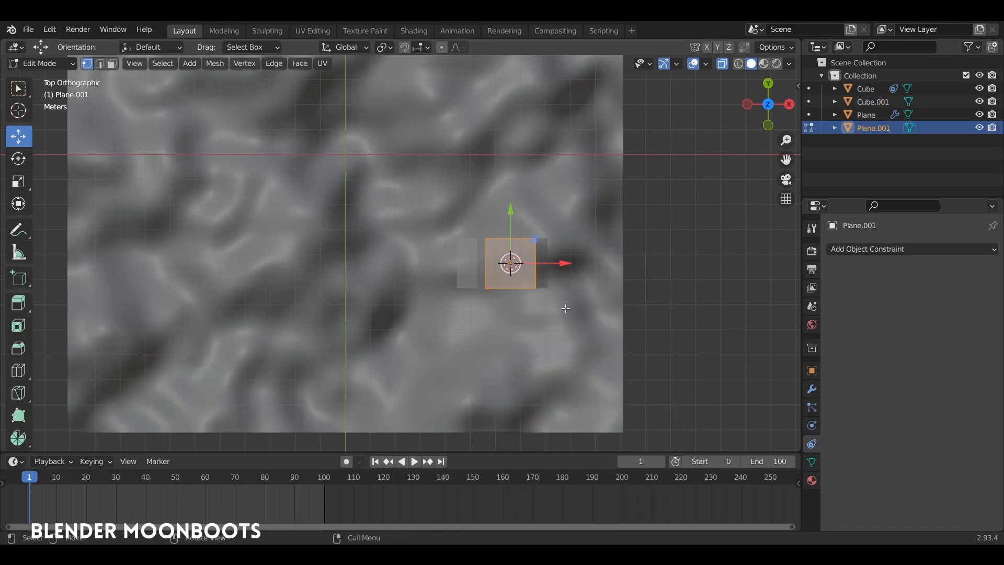
key("s")
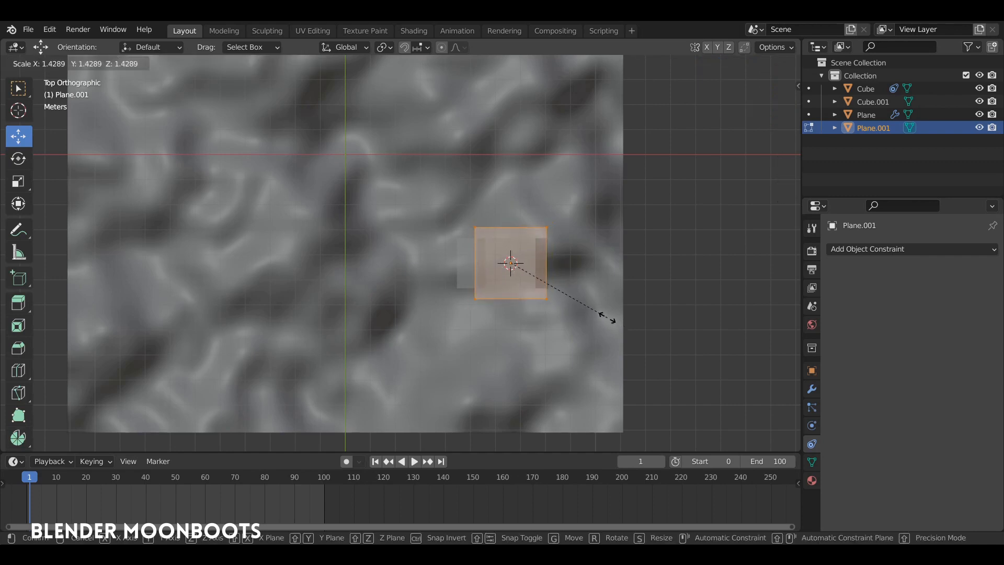
left_click(595, 314)
middle_click_drag(595, 314, 583, 291)
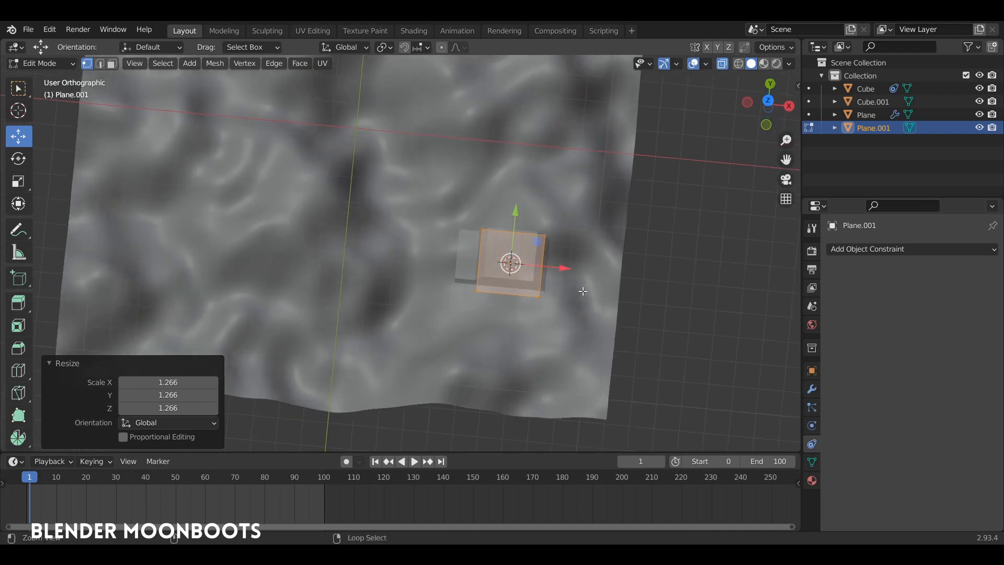
key("KP_7")
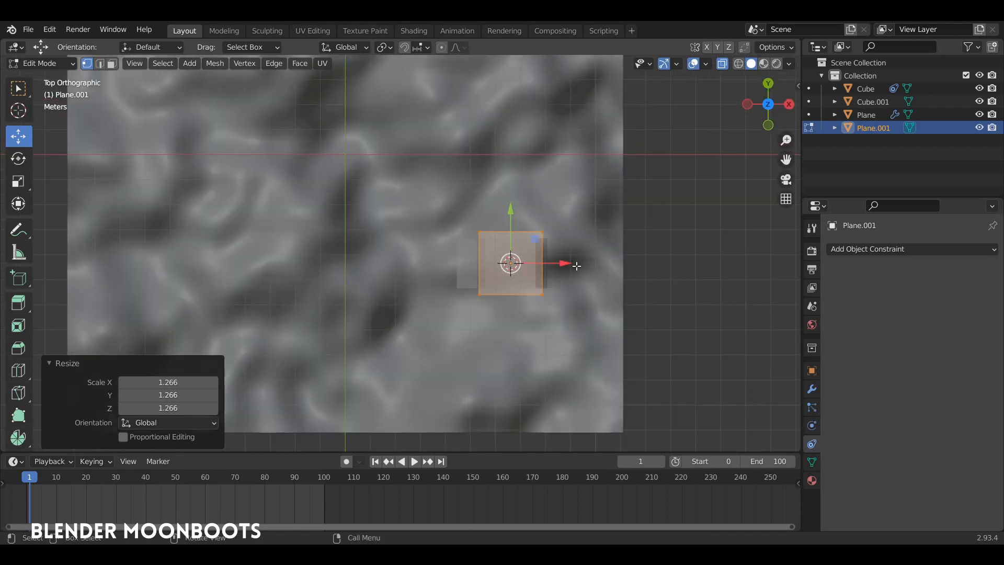
key("s")
key("x")
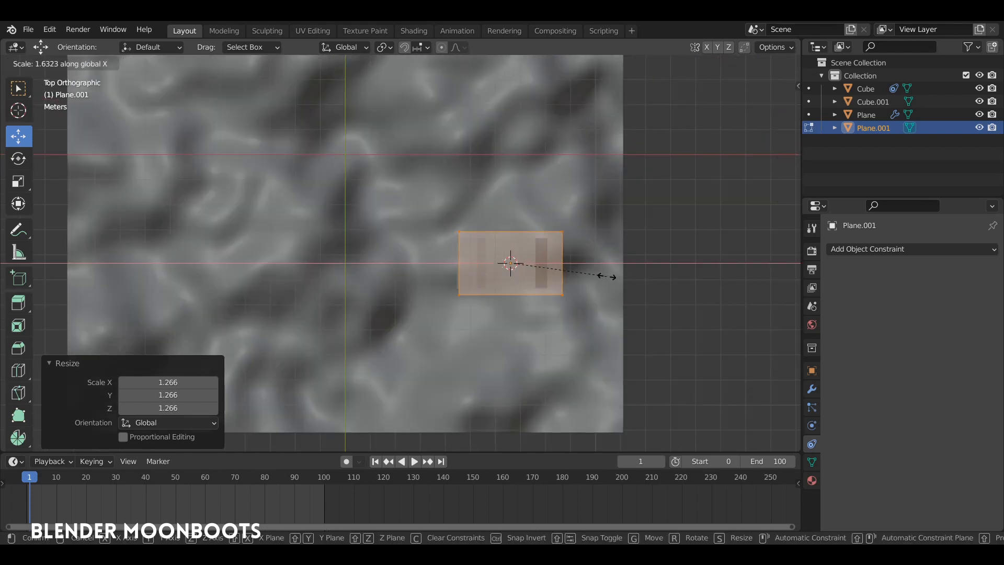
left_click(606, 276)
- Fit the plane's mesh to the car's footprint by moving it about -0.376 m along X and scaling it by 0.894
key("g")
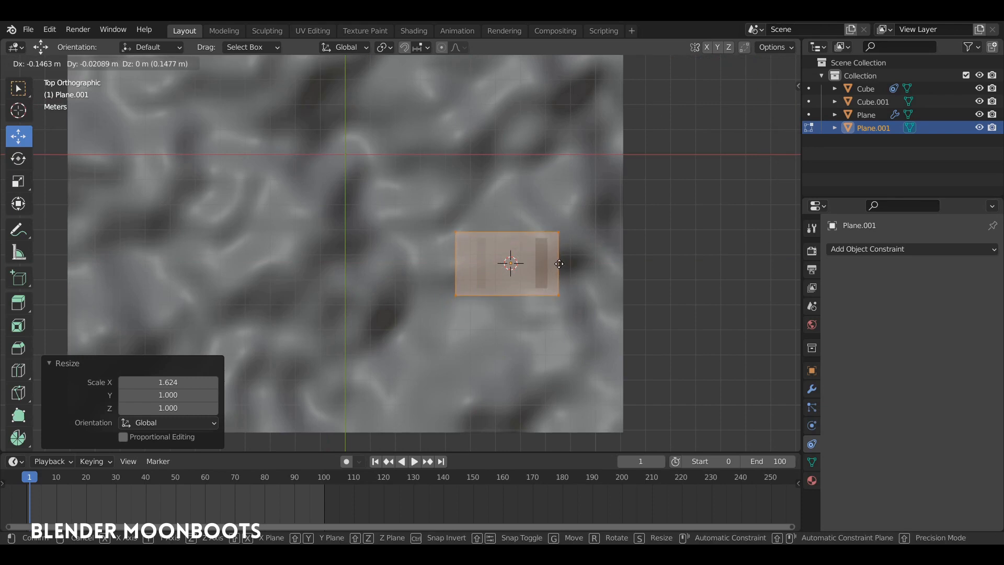
left_click(553, 263)
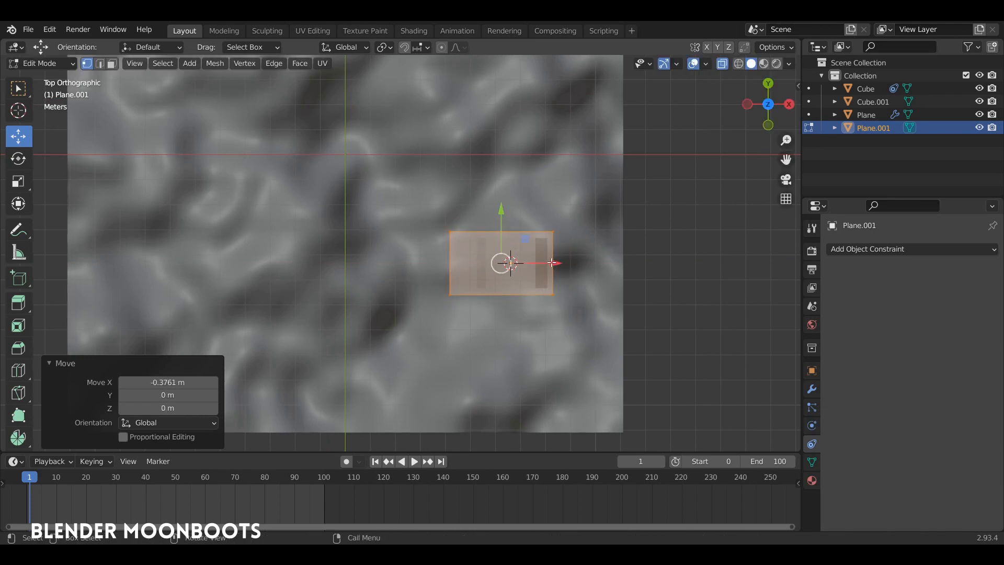
key("s")
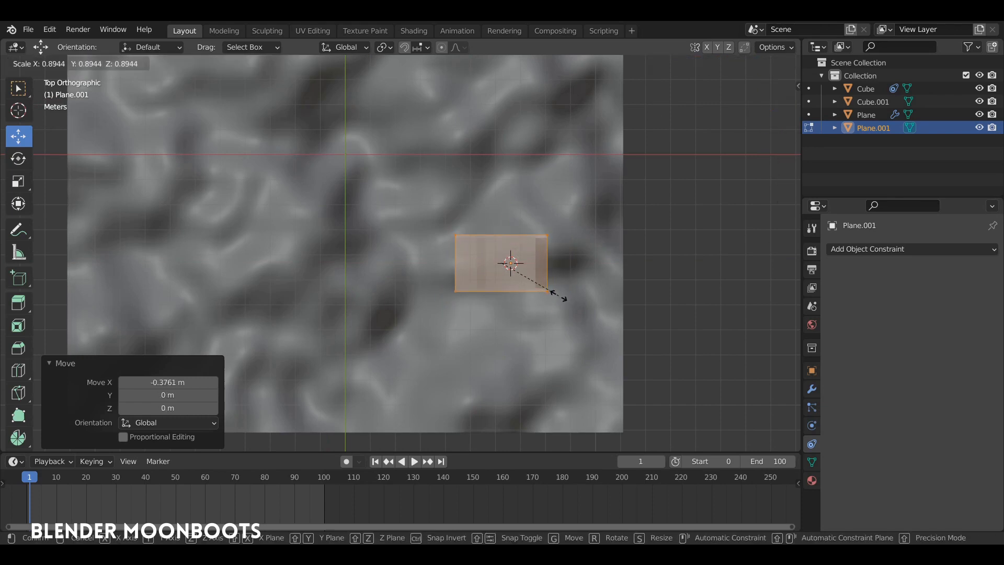
left_click(558, 294)
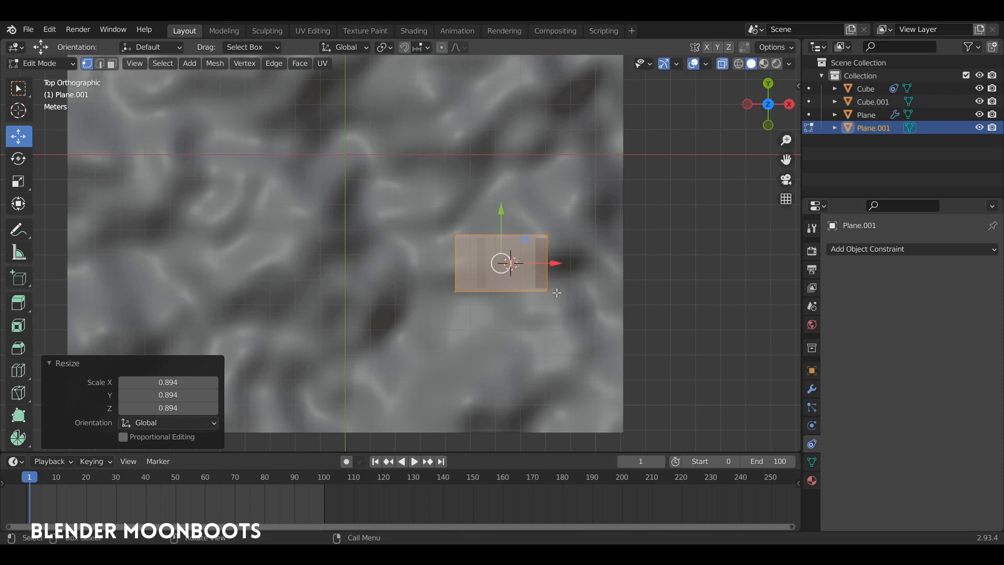
- Add a centred loop cut to the plane, subdivide the whole mesh with 4 cuts, and return to Object Mode
key("ctrl+r")
left_click(507, 288)
right_click(513, 285)
key("a")
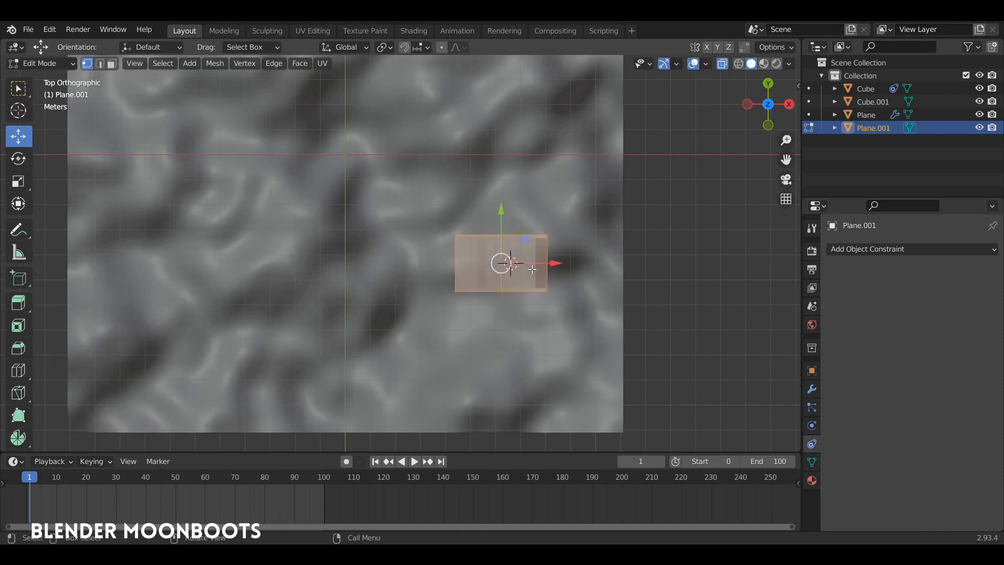
right_click(520, 256)
left_click(497, 221)
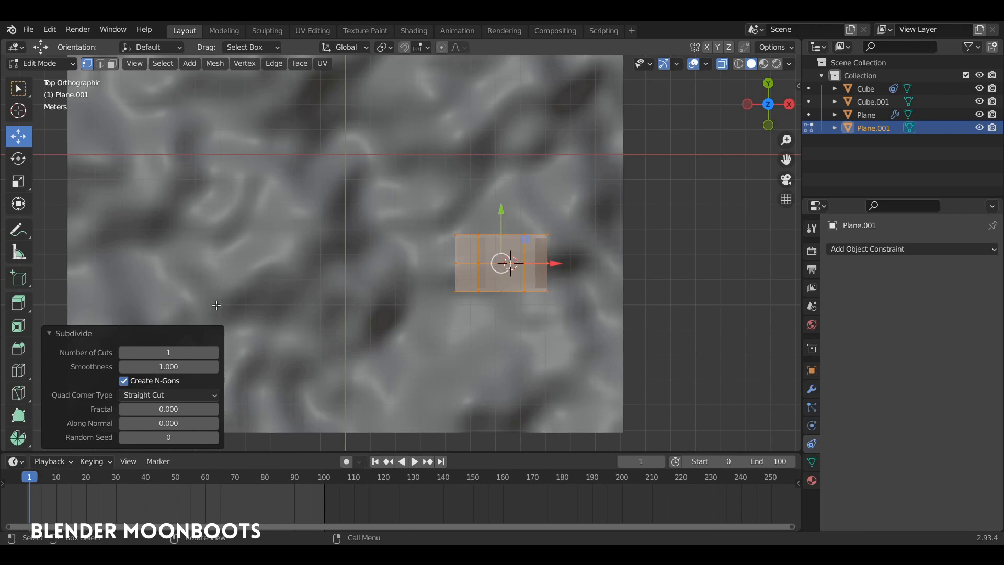
left_click(215, 352)
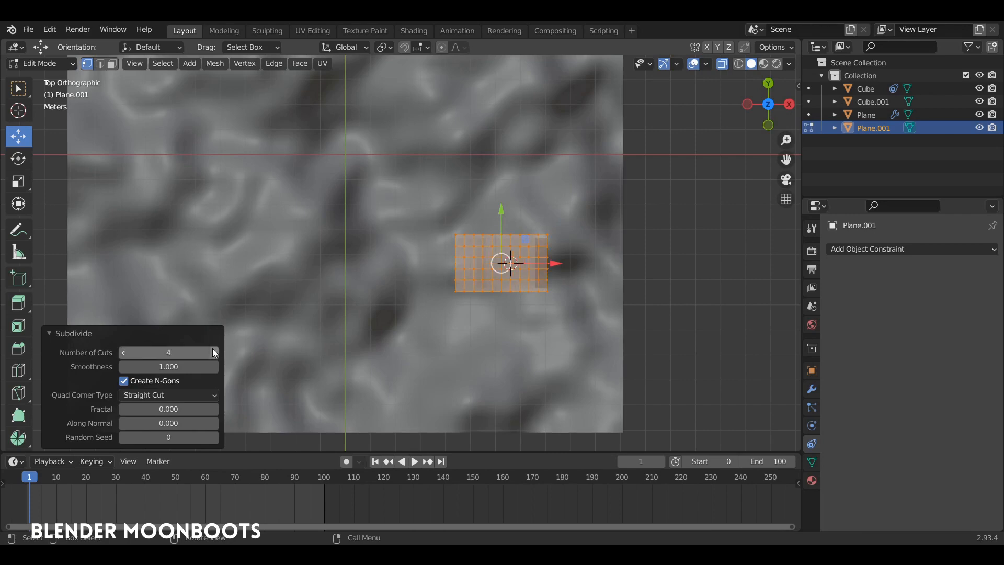
middle_click_drag(460, 340, 508, 292)
key("Tab")
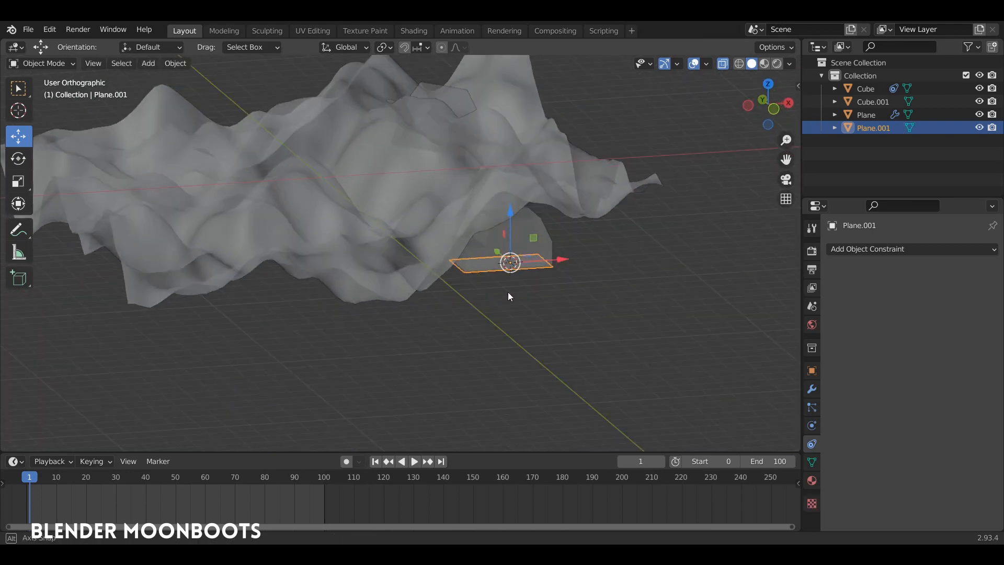
- Turn X-ray off and raise the small plane about 5.72 m along Z, above the terrain
left_click(535, 268)
left_click(538, 270)
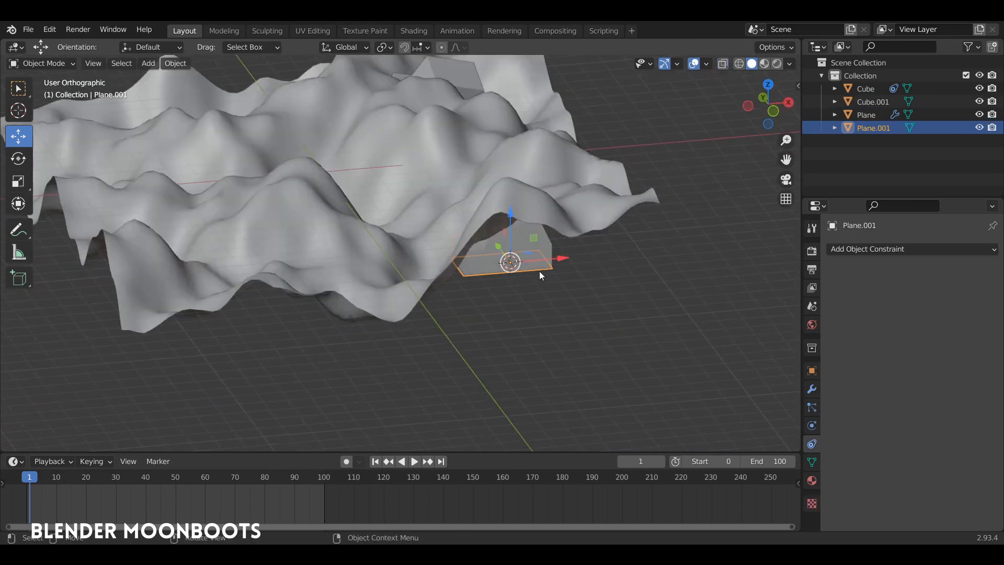
left_click_drag(511, 219, 520, 79)
middle_click_drag(521, 79, 569, 279)
- Add a Shrinkwrap modifier to the small plane with the terrain Plane as its target
left_click(811, 389)
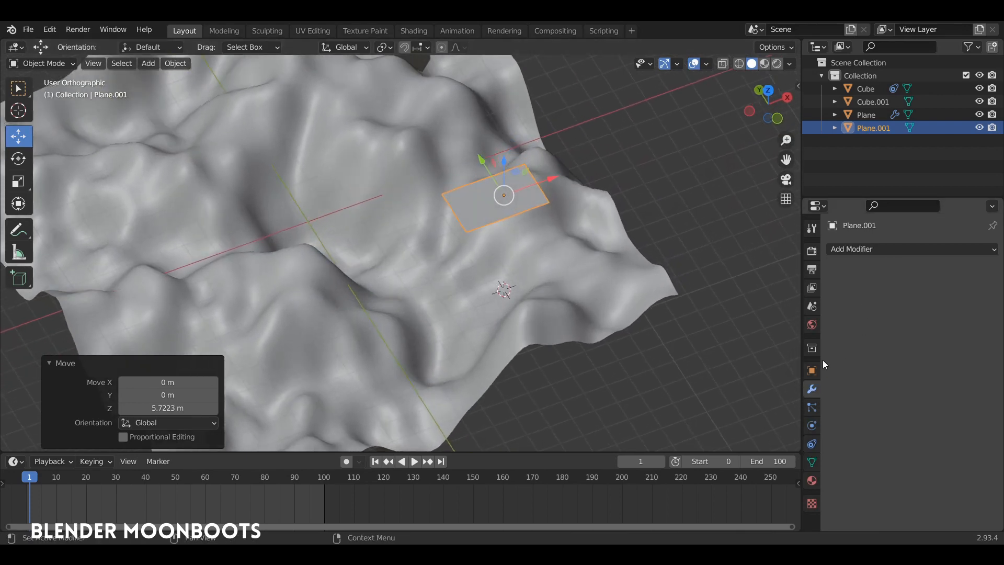
left_click_drag(686, 270, 716, 305, "alt")
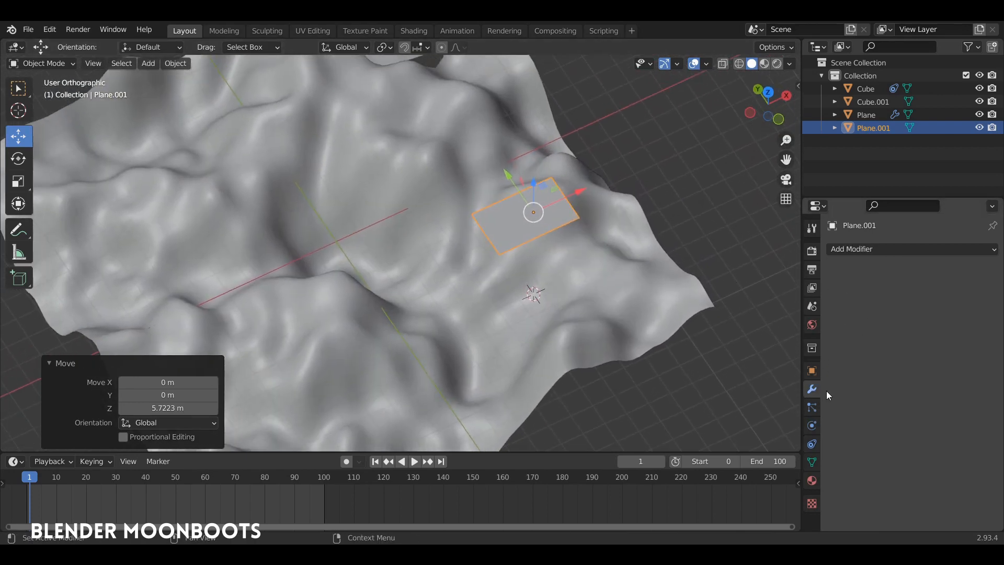
left_click(881, 253)
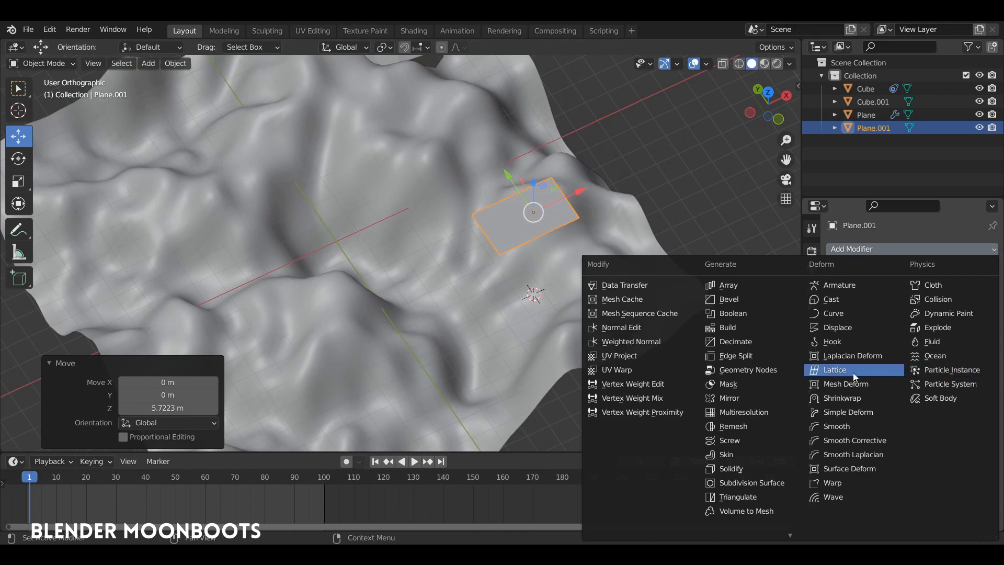
left_click(852, 399)
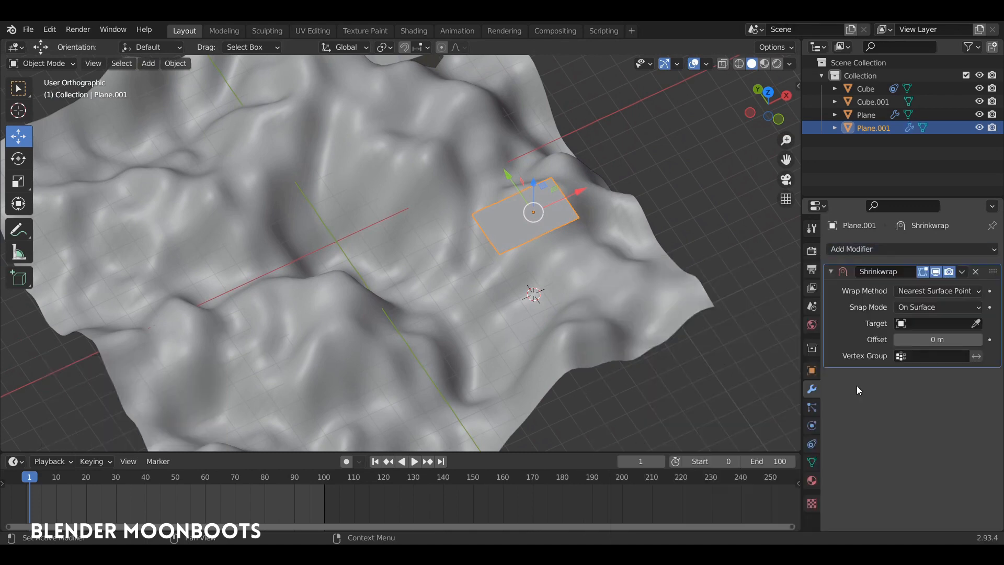
left_click(593, 272)
middle_click_drag(588, 267, 617, 250)
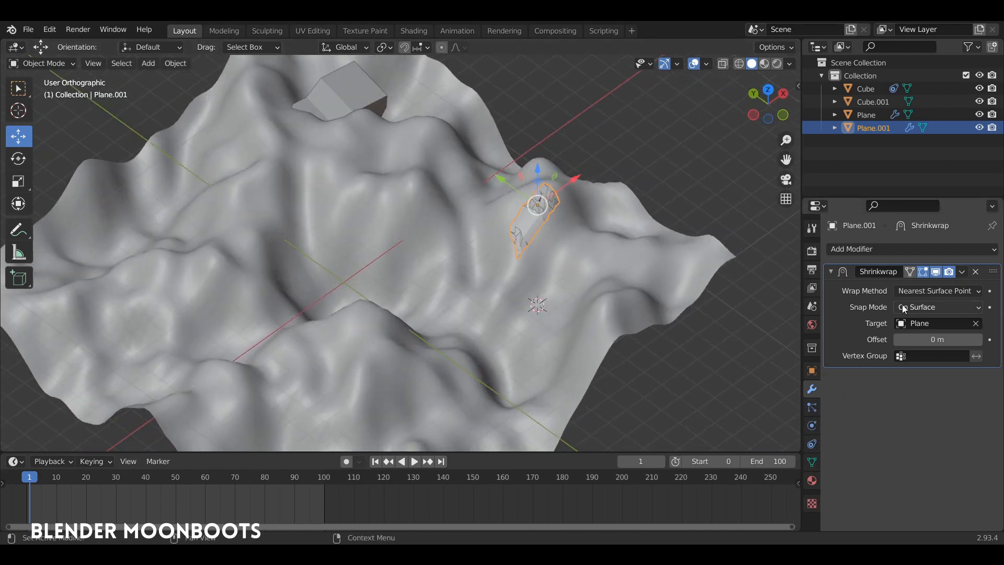
- Set the wrap method of the small plane's Shrinkwrap modifier to Project
middle_click_drag(696, 291, 712, 283)
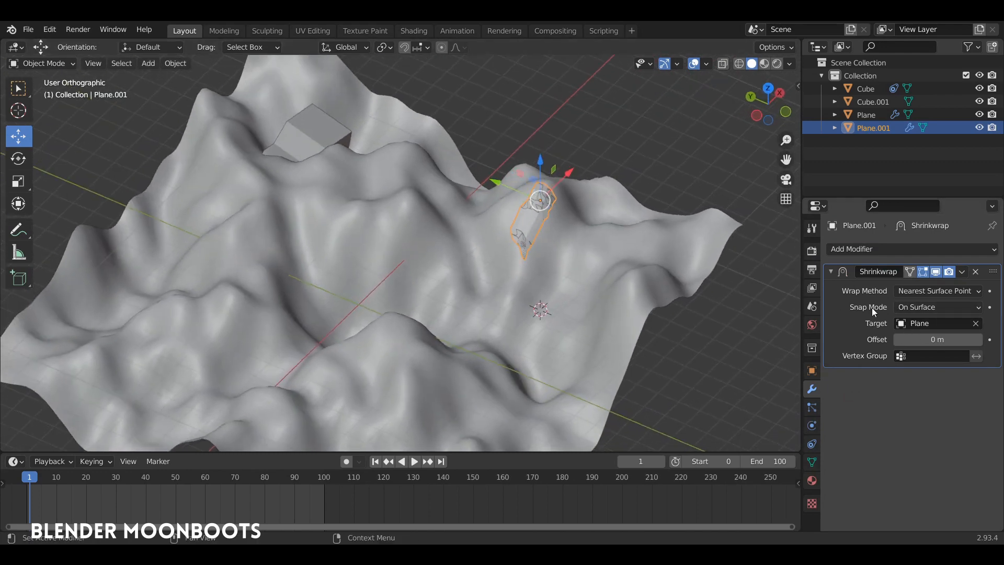
left_click(916, 292)
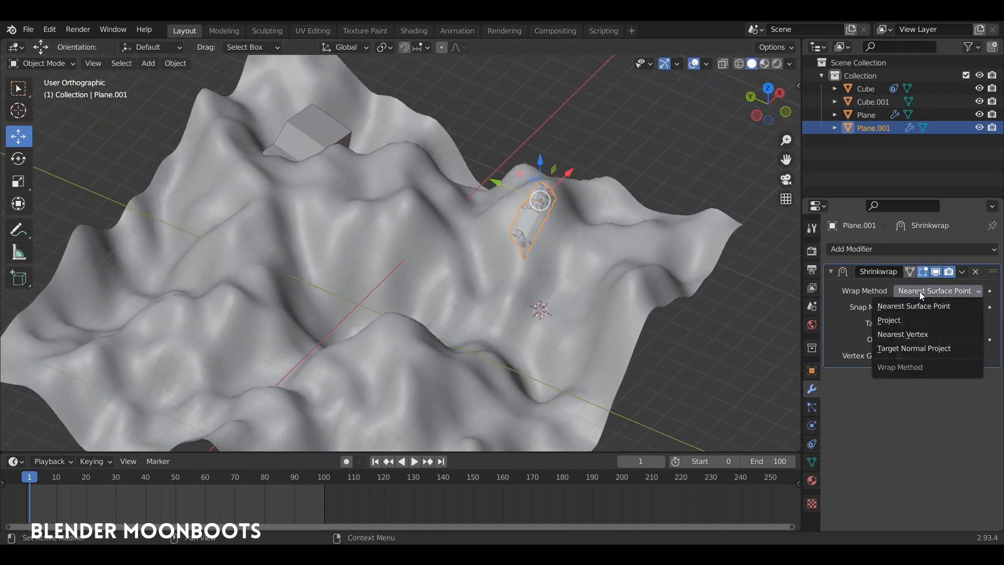
left_click(915, 319)
- Lower the small plane beneath the terrain, moving it about -4.49 m and a further -1.285 m along Z
middle_click_drag(588, 262, 535, 194)
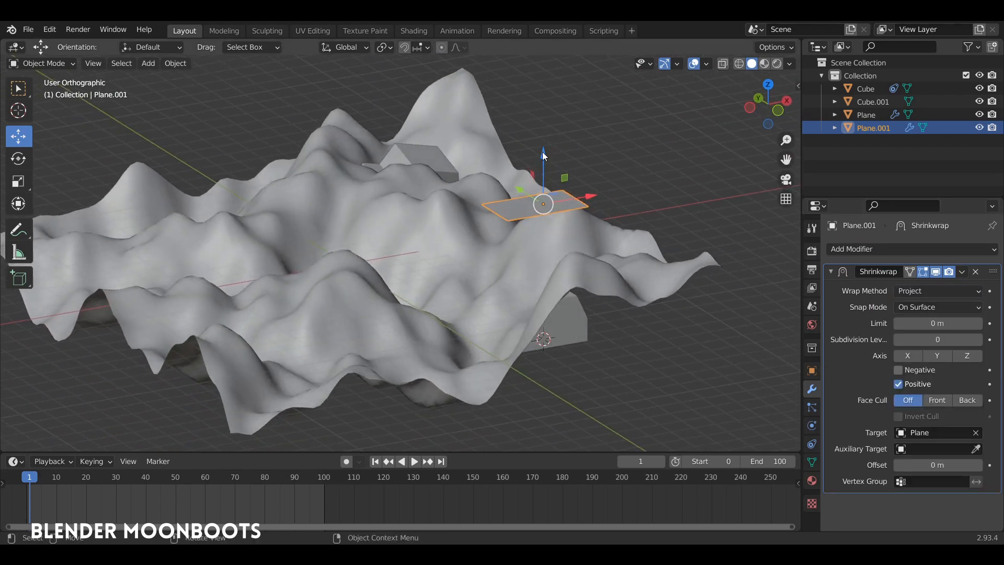
left_click_drag(543, 156, 554, 266)
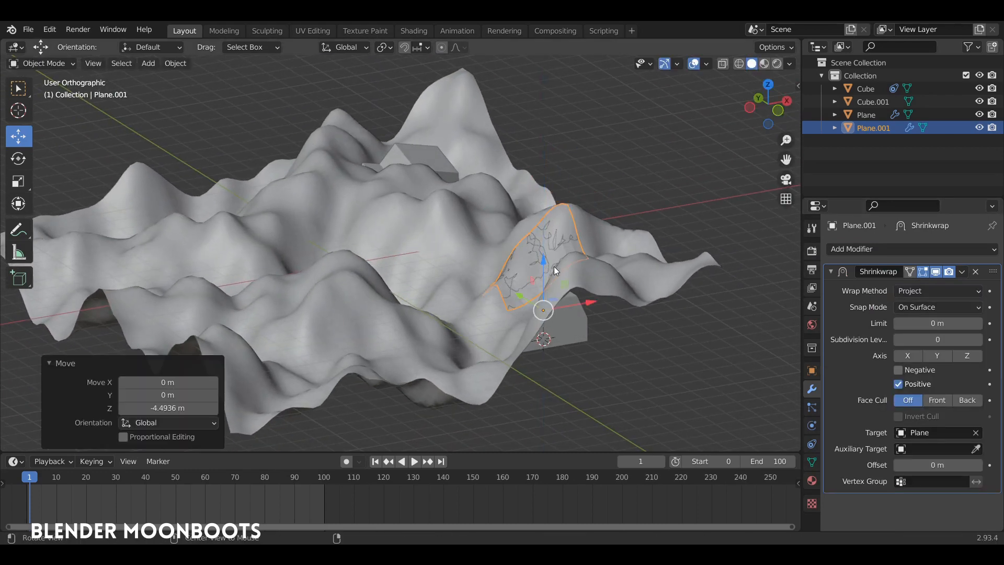
mouse_move(554, 265)
middle_mouse_down()
mouse_move(531, 253)
mouse_move(549, 270)
middle_mouse_up()
left_click_drag(549, 269, 538, 296)
middle_click_drag(538, 296, 508, 296)
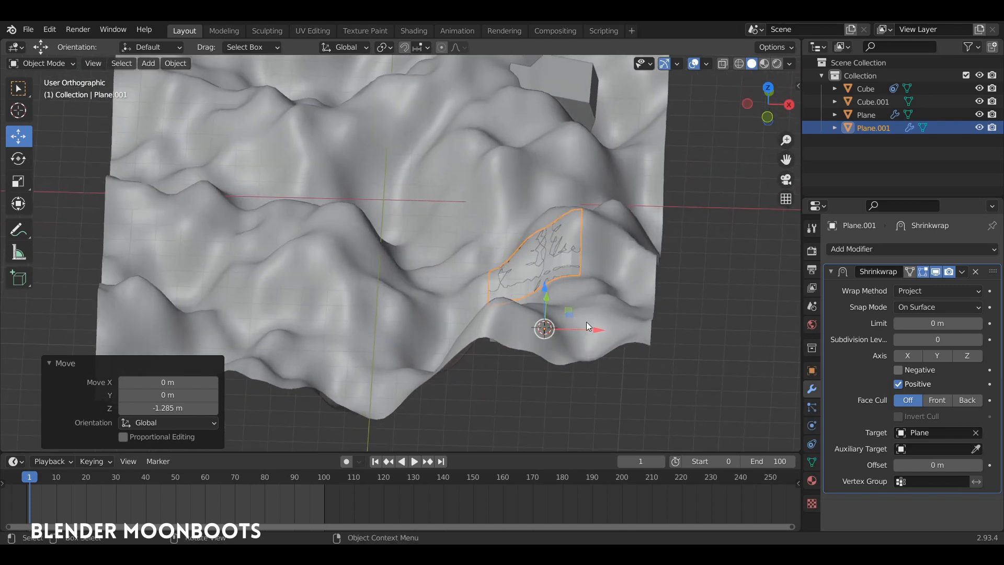
- Slide the small plane back and forth along X to test its terrain projection, leaving it about 1.87 m along X
left_click_drag(586, 325, 580, 328)
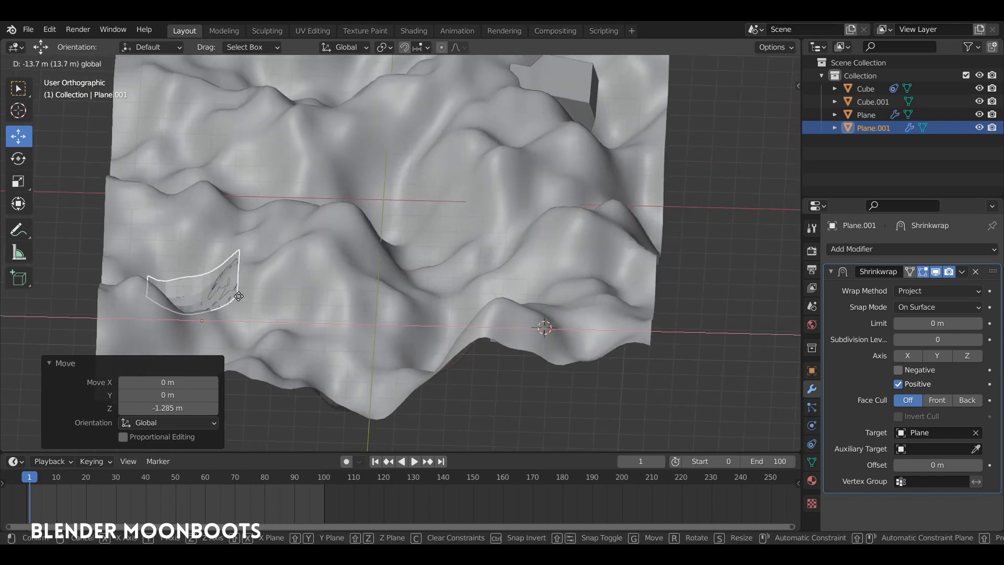
left_click_drag(238, 296, 580, 346)
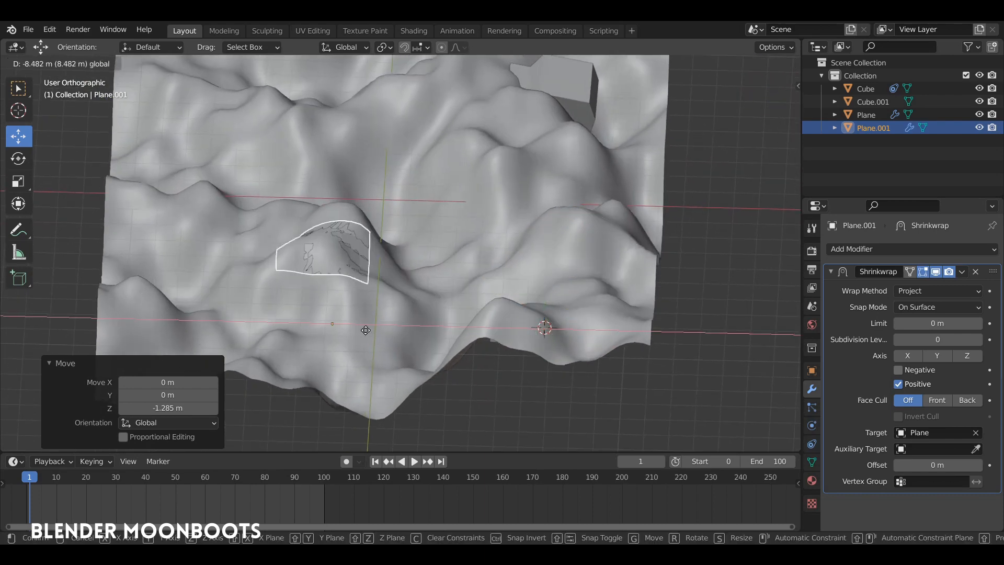
left_click(635, 380)
middle_click_drag(635, 380, 648, 305)
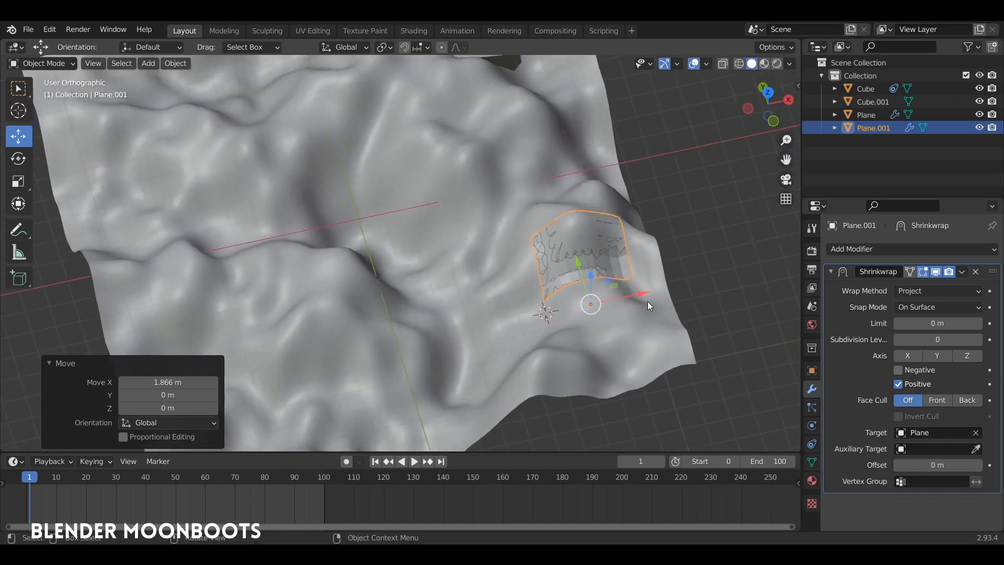
left_click(643, 292)
- Assign all vertices of the small plane to a new vertex group in Edit Mode and return to Object Mode
left_click(603, 257)
key("Tab")
middle_click_drag(610, 268, 624, 257)
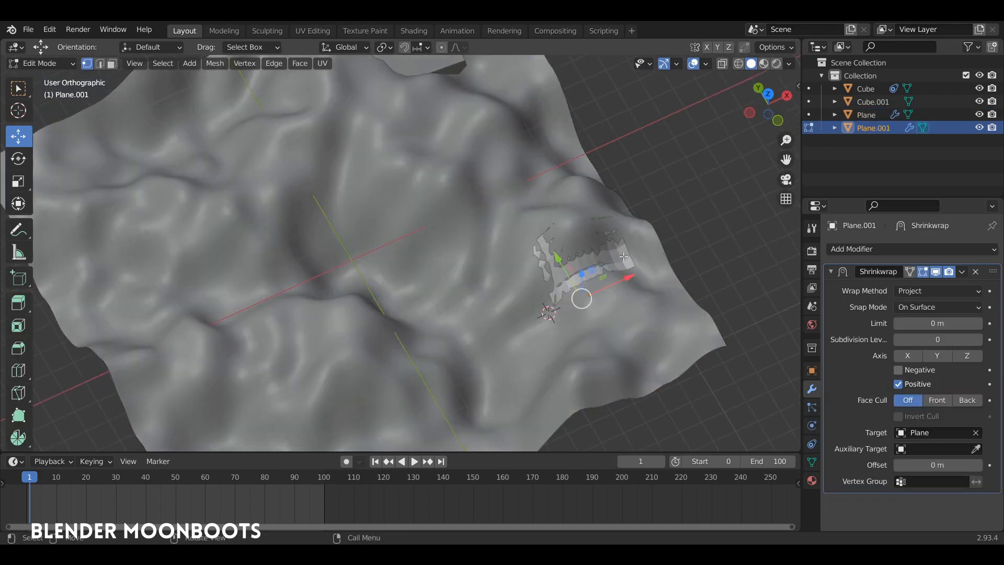
key("Tab")
left_click(595, 269)
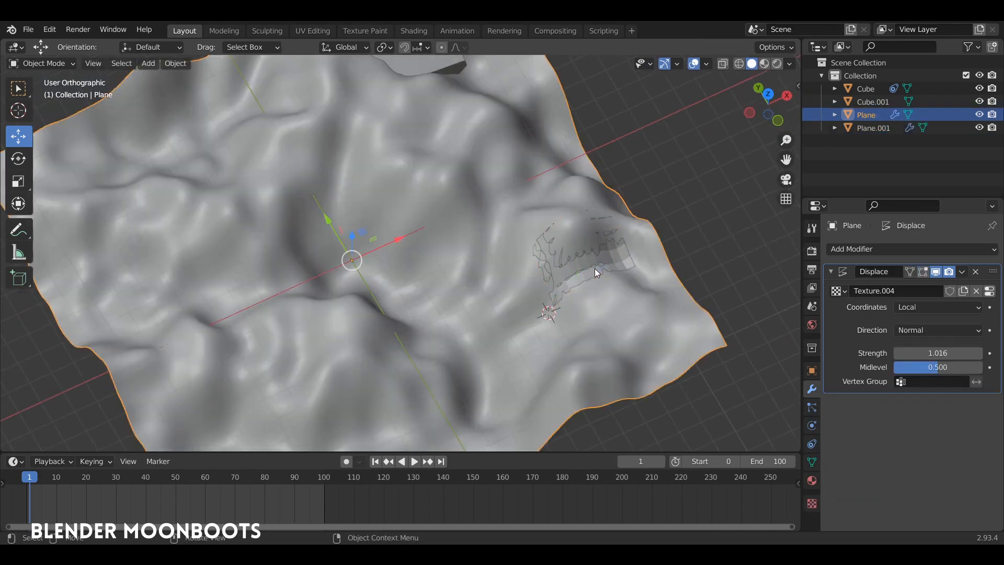
left_click(594, 268)
key("Tab")
middle_click_drag(602, 268, 482, 191)
middle_click_drag(623, 288, 537, 271, "shift")
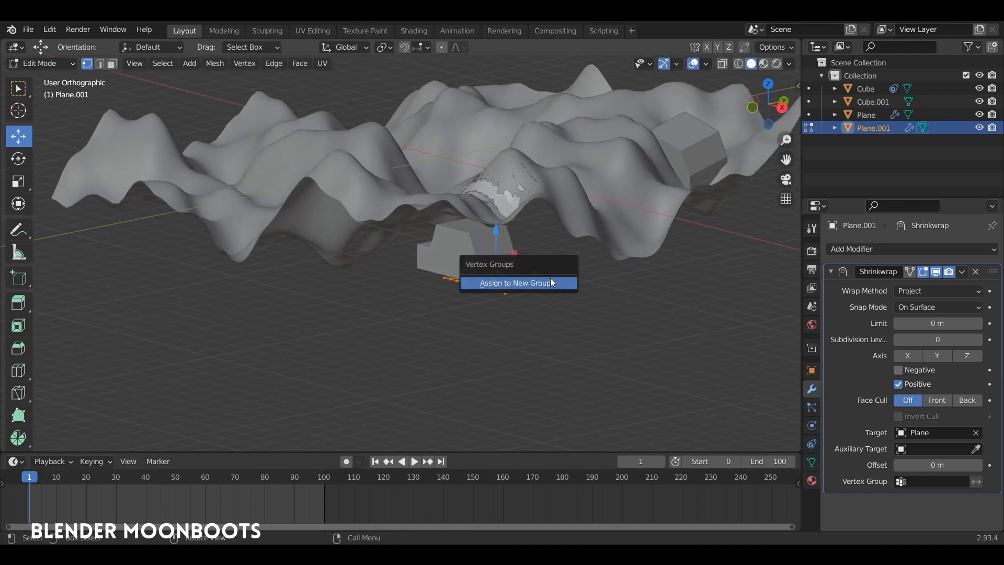
left_click(551, 282)
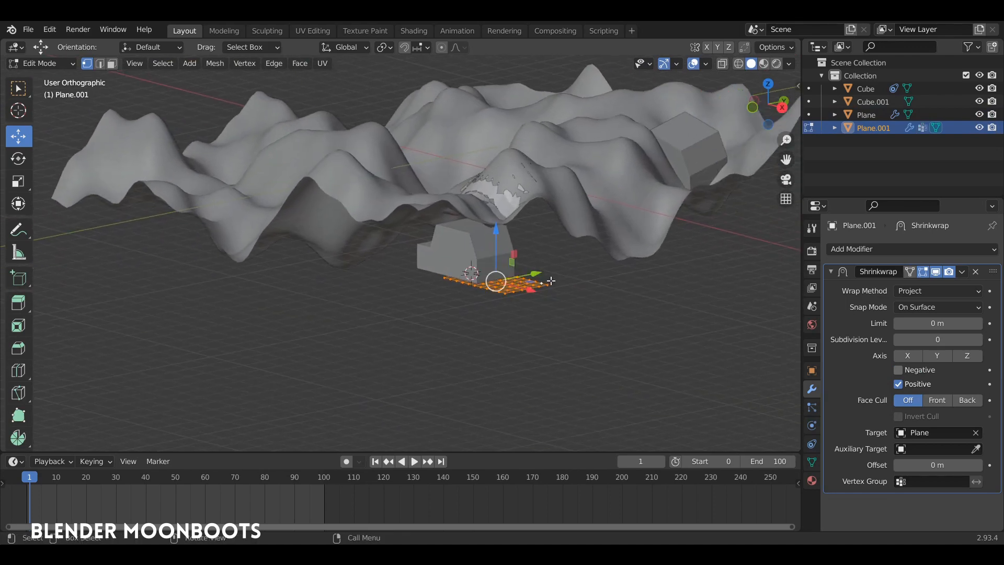
left_click(813, 460)
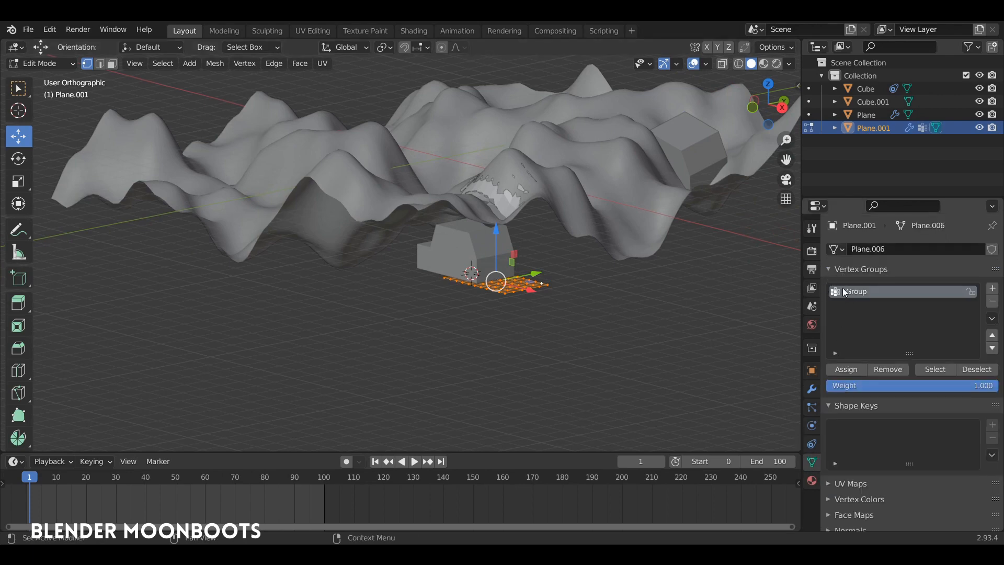
middle_click_drag(484, 230, 531, 225)
key("Tab")
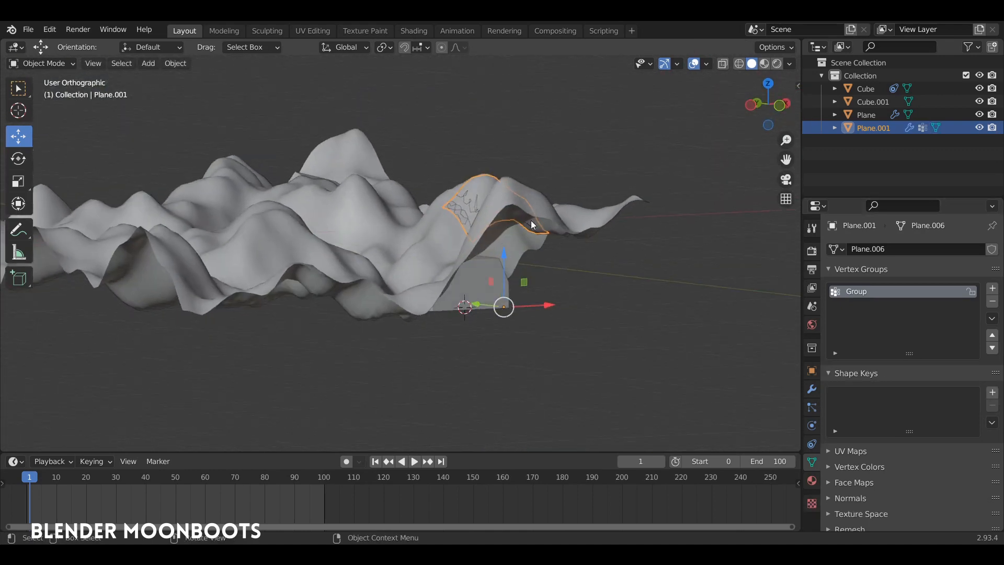
- Add a Copy Location object constraint to the car below the terrain, Cube.001
left_click(504, 281)
mouse_move(504, 282)
middle_mouse_down()
mouse_move(485, 294)
mouse_move(502, 293)
middle_mouse_up()
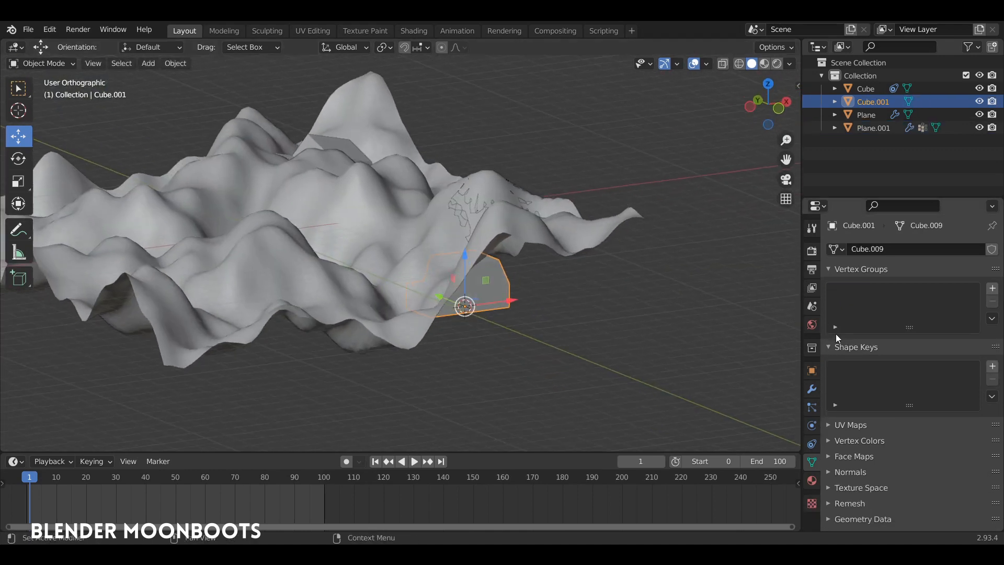
left_click(811, 389)
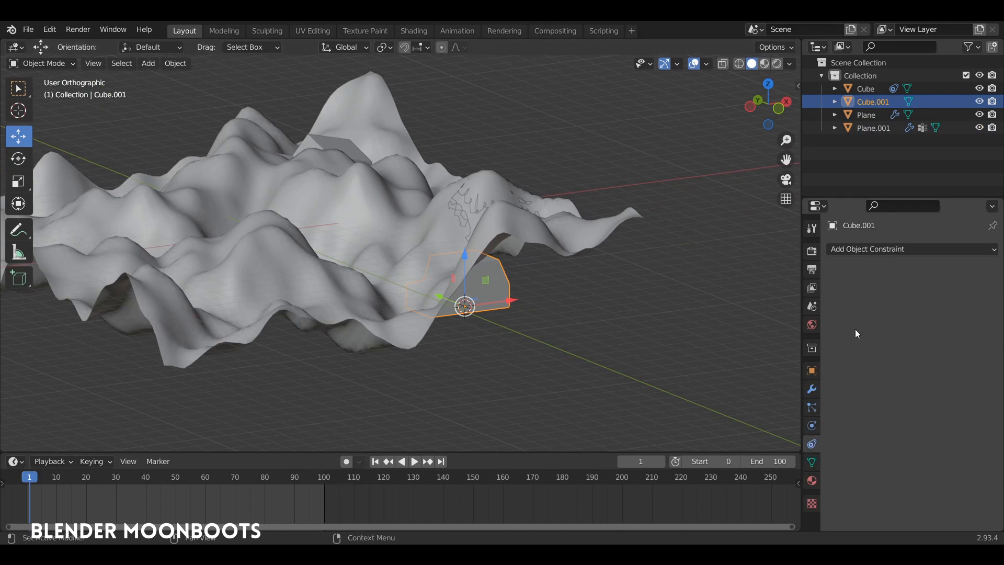
left_click(861, 250)
key("Escape")
left_click(832, 251)
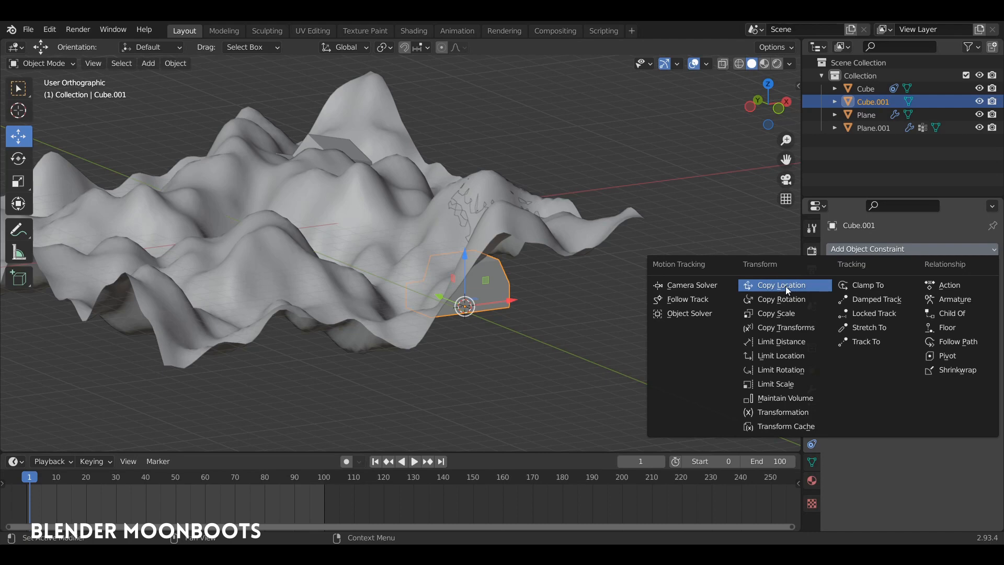
left_click(786, 286)
- Set the Copy Location constraint's target to Plane.001 and its vertex group to Group
middle_click_drag(720, 288, 705, 312)
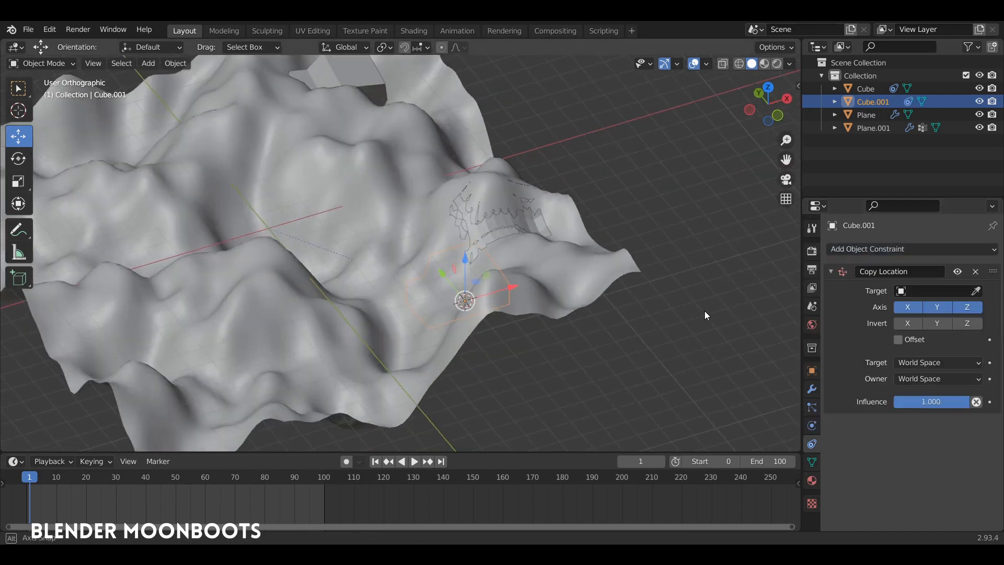
left_click(505, 214)
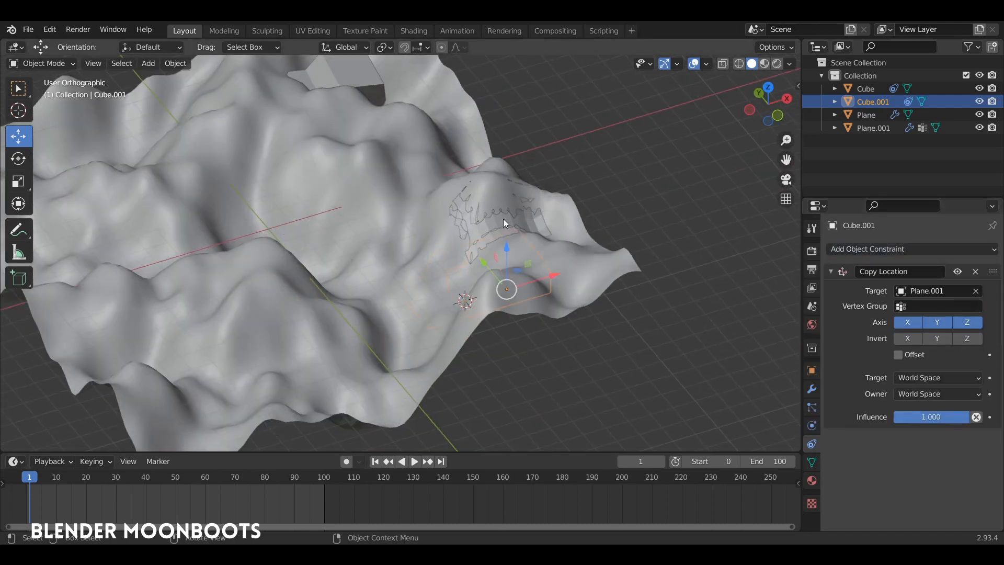
middle_click_drag(667, 270, 823, 266)
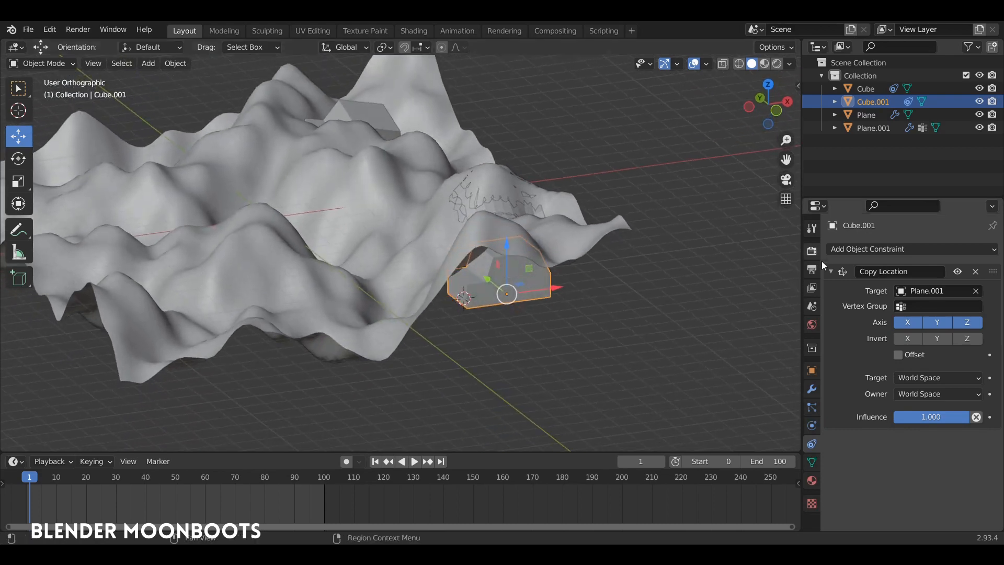
left_click(911, 307)
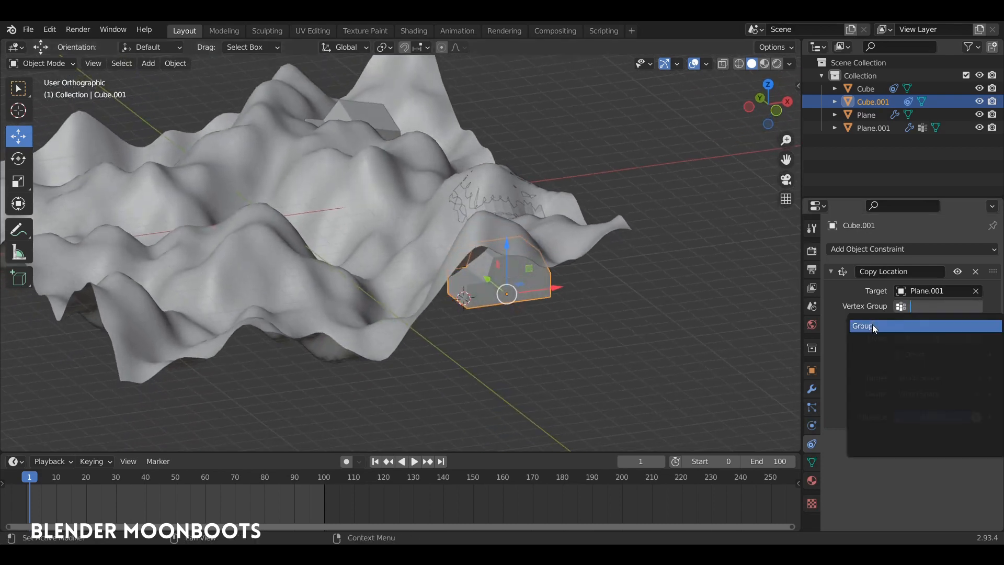
left_click(872, 326)
- Slide the small plane along X across the terrain to test how the car follows its location
middle_click_drag(601, 244, 543, 229)
left_click(512, 218)
left_click(523, 217)
left_click_drag(557, 275, 554, 346)
middle_click_drag(554, 346, 663, 283)
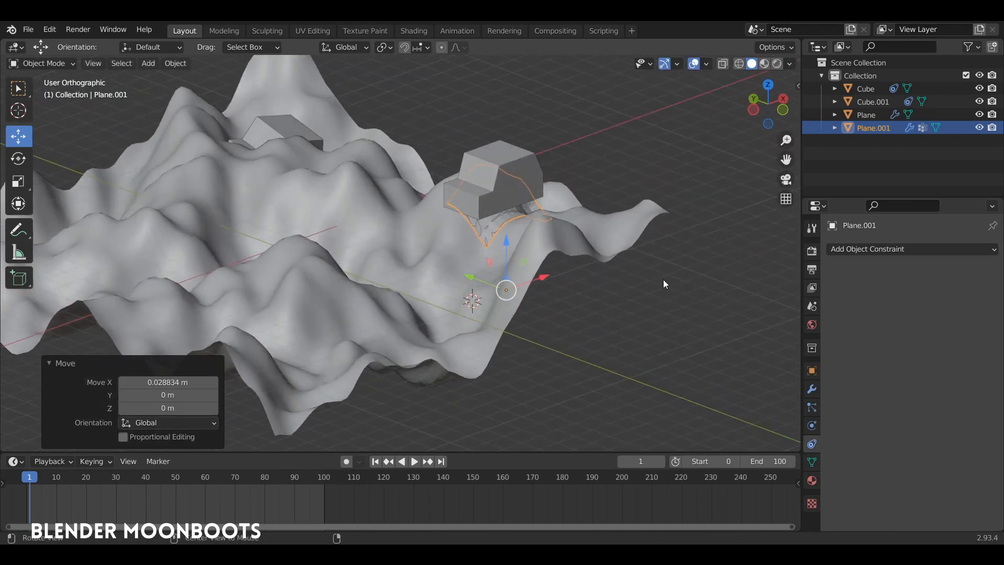
- Add a Copy Rotation constraint to Cube.001 with Plane.001 as target and Group as vertex group, and collapse the Copy Location settings
left_click(514, 205)
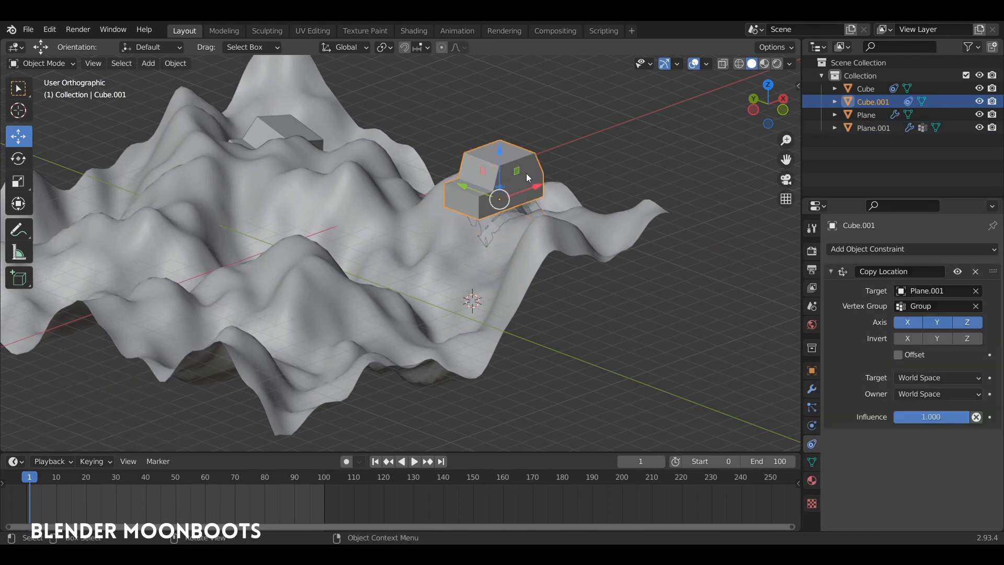
left_click(861, 253)
left_click(795, 299)
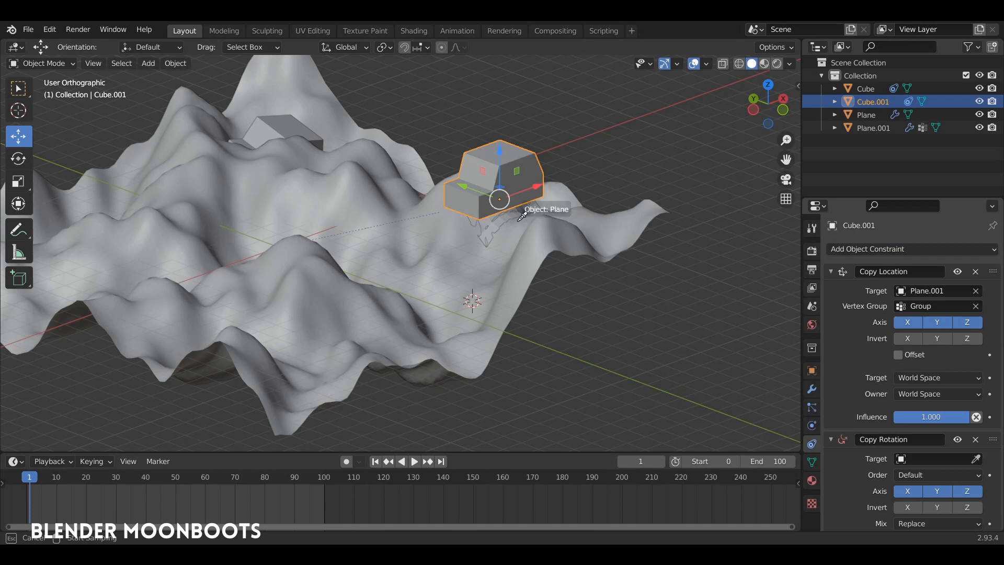
left_click(494, 218)
left_click(919, 478)
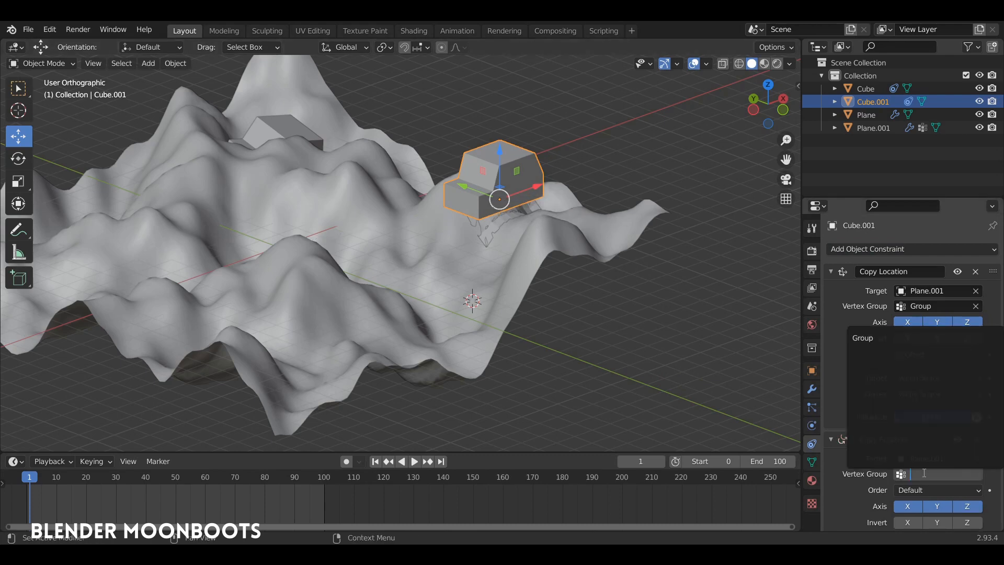
left_click(910, 340)
left_click(831, 271)
middle_click_drag(783, 261, 518, 224)
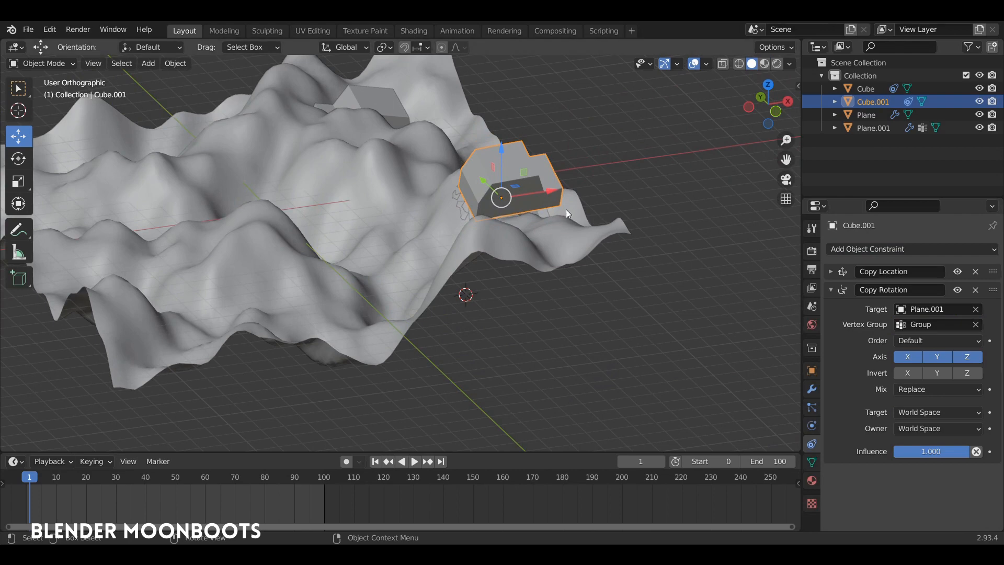
- Test the car's rotation by moving the small plane about -9.33 m and 0.83 m along X, and compare with the Shrinkwrap-constrained car
left_click(530, 211)
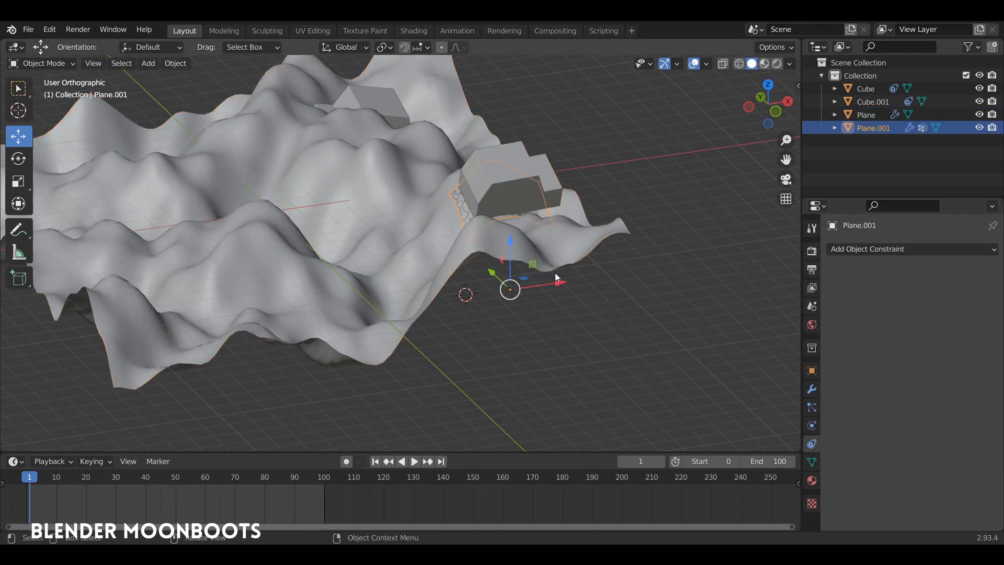
key("g")
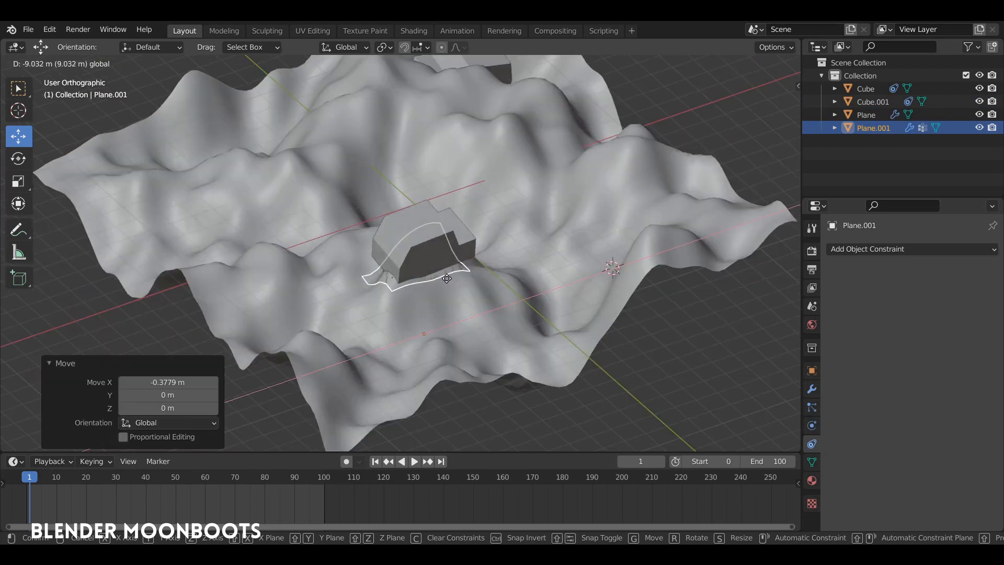
left_click(440, 263)
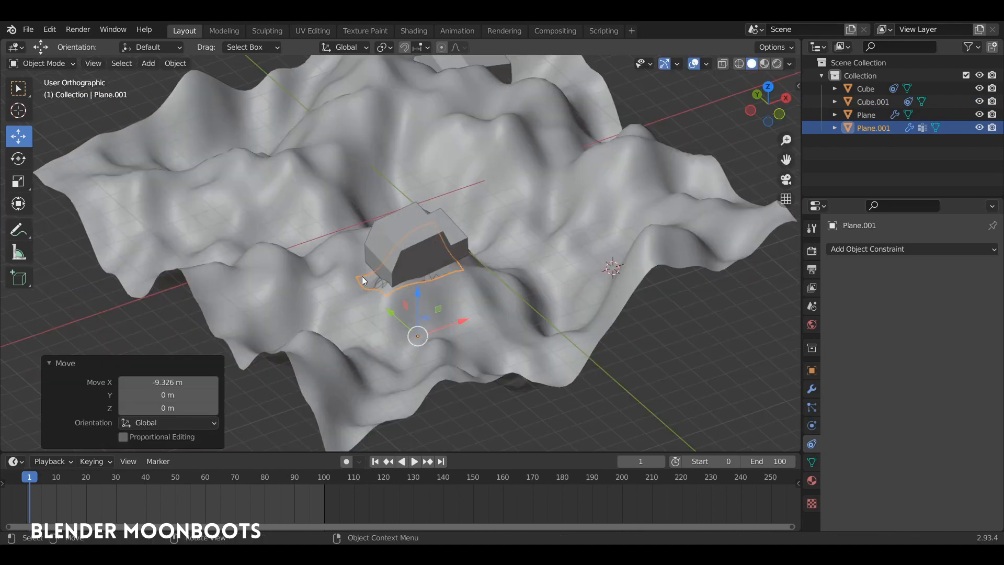
left_click_drag(462, 321, 482, 331)
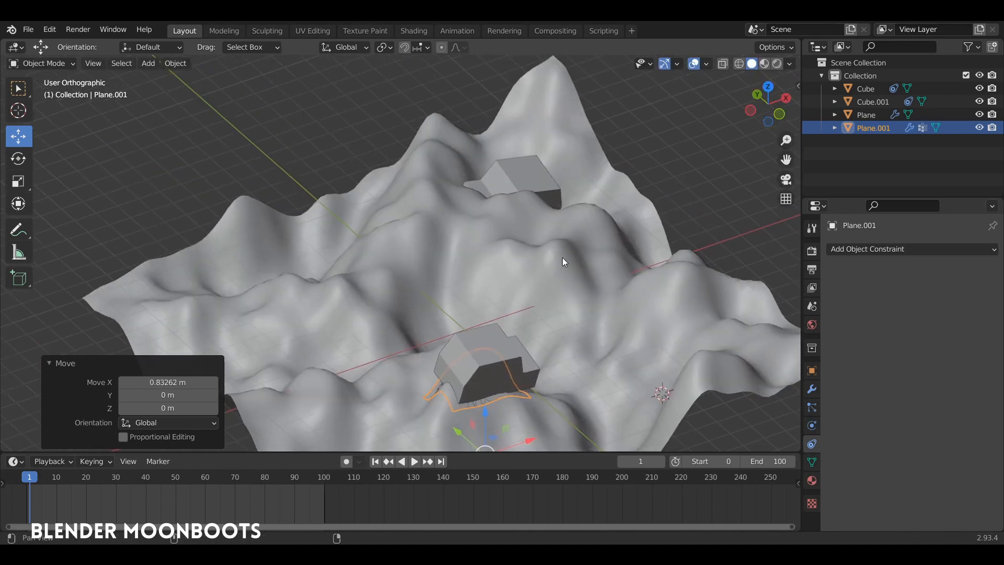
left_click(523, 184)
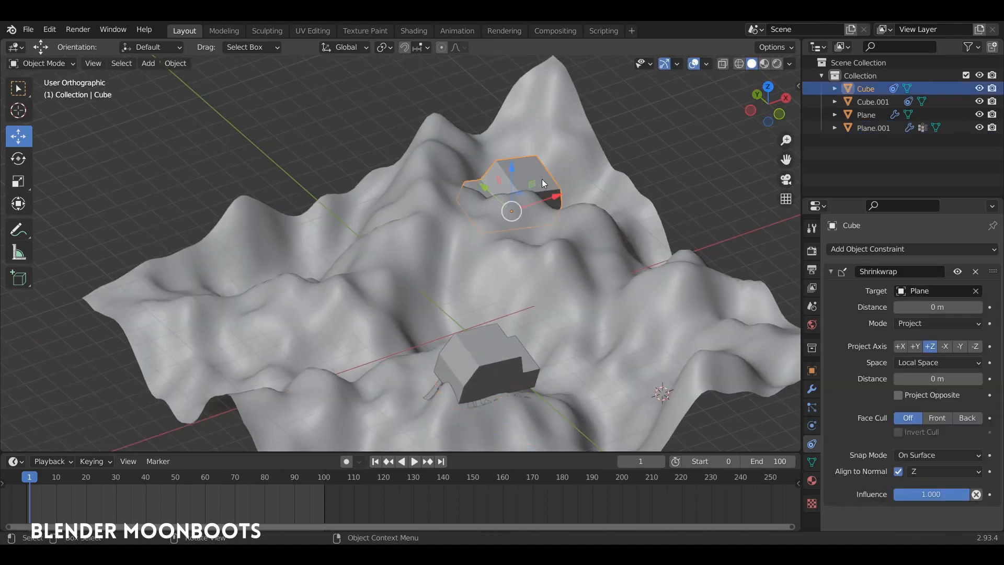
left_click_drag(551, 194, 562, 262)
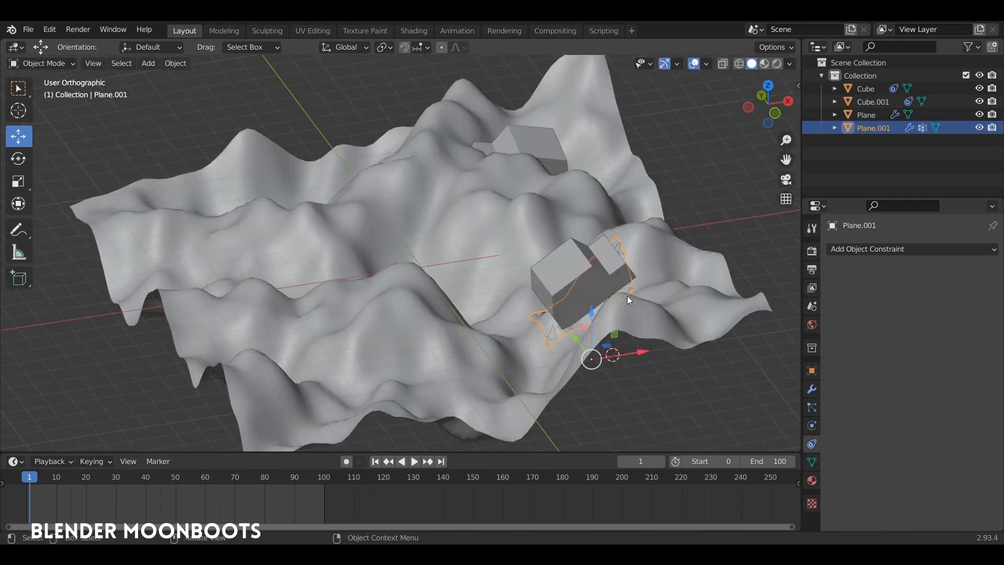
- Rotate the small plane 180° around global Z to turn the car around, and slide it across the terrain
middle_click_drag(626, 297, 645, 297)
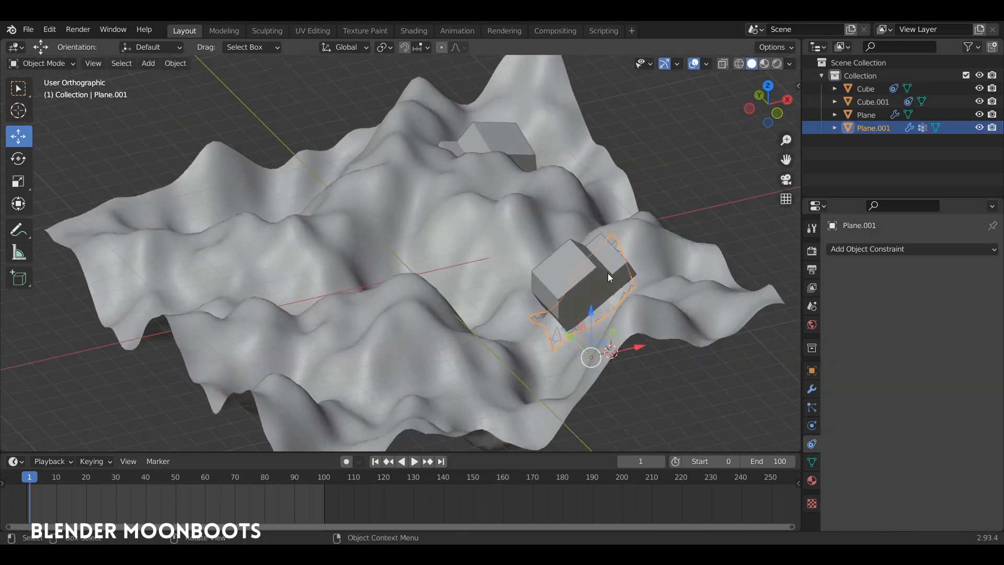
type("rz180")
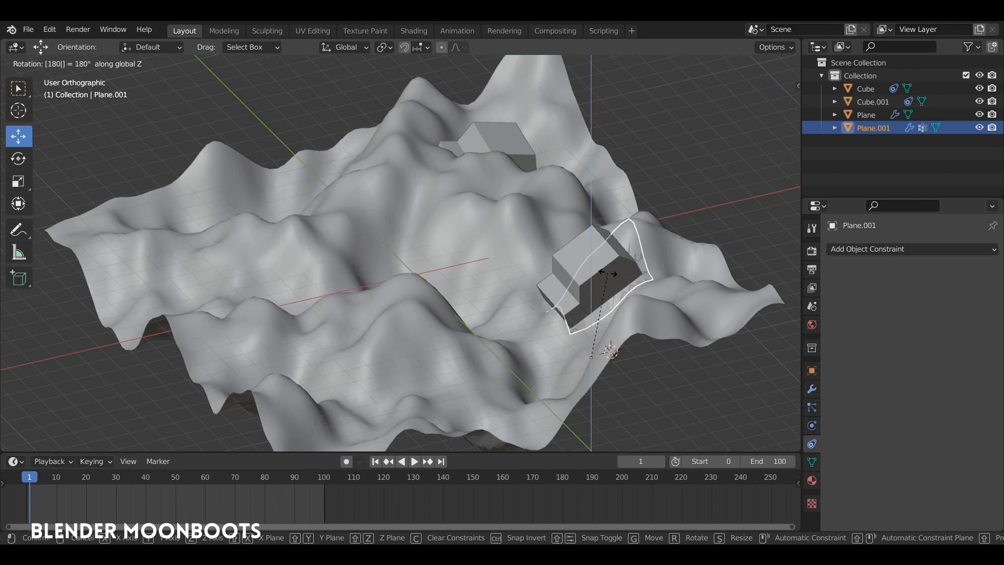
key("Return")
middle_click_drag(469, 242, 559, 283)
left_click_drag(647, 320, 365, 369)
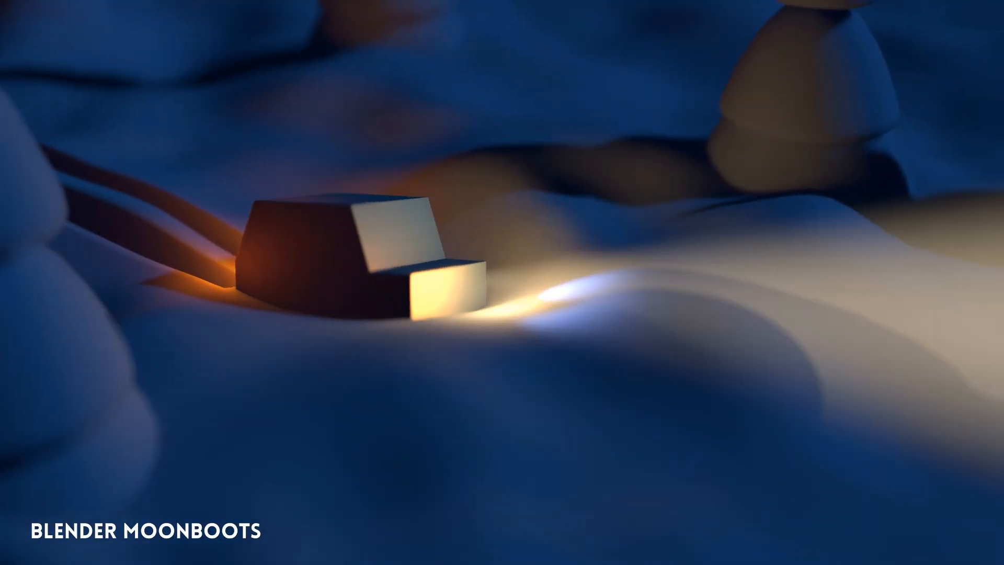